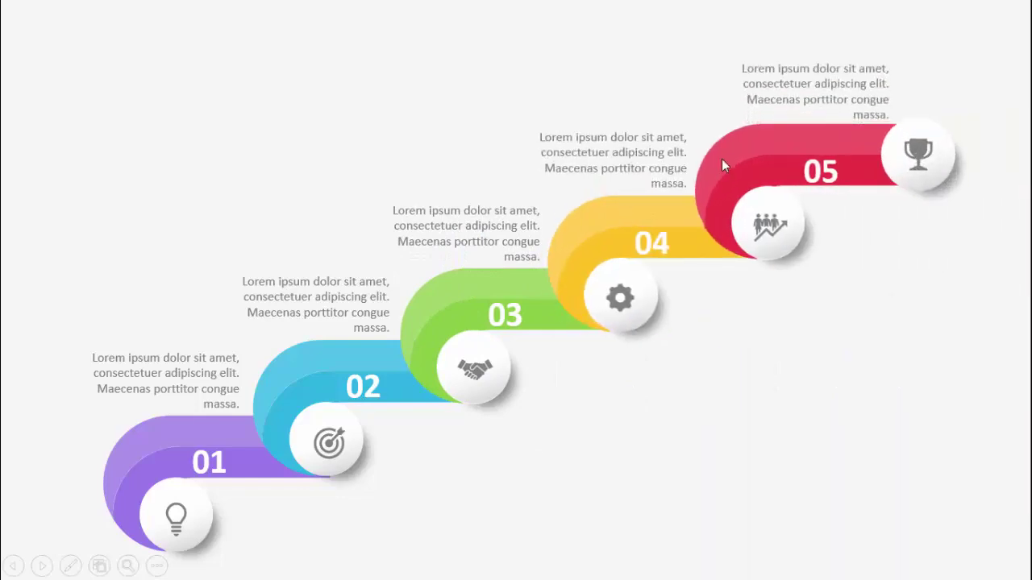
- Advance through the slideshow preview of the finished staircase designs
{"action": "left_click", "coordinate": [866, 312]}
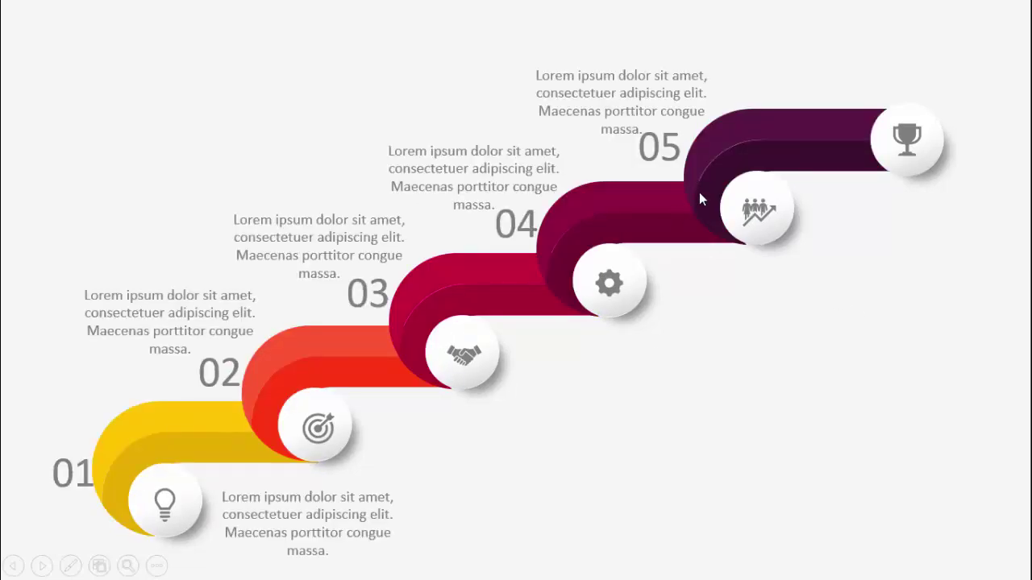
{"action": "left_click", "coordinate": [866, 339]}
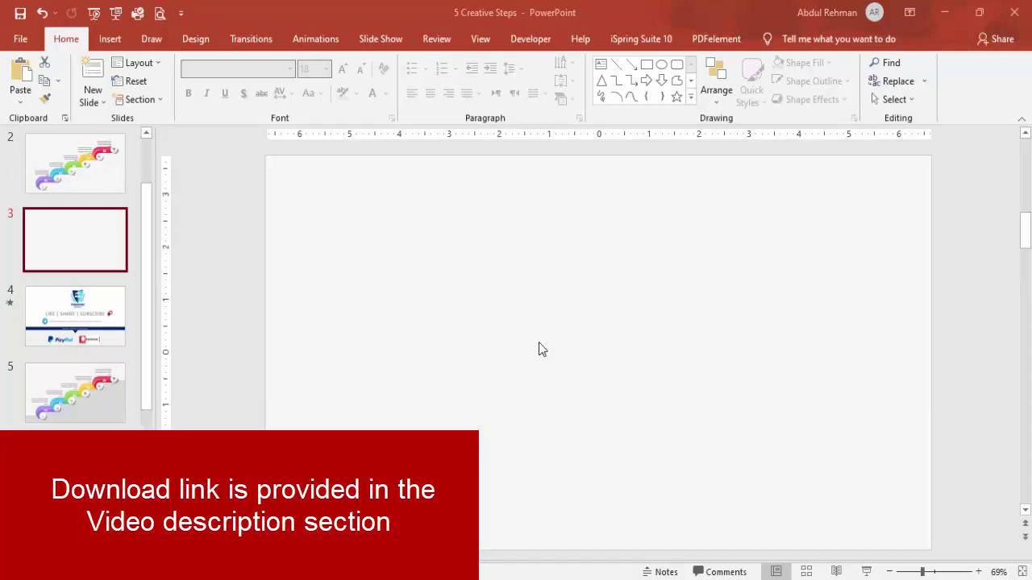
- Draw a blue top-rounded rectangle, round it into a full arch, and enlarge it to about 3.09" by 2.02"
{"action": "left_click", "coordinate": [110, 42]}
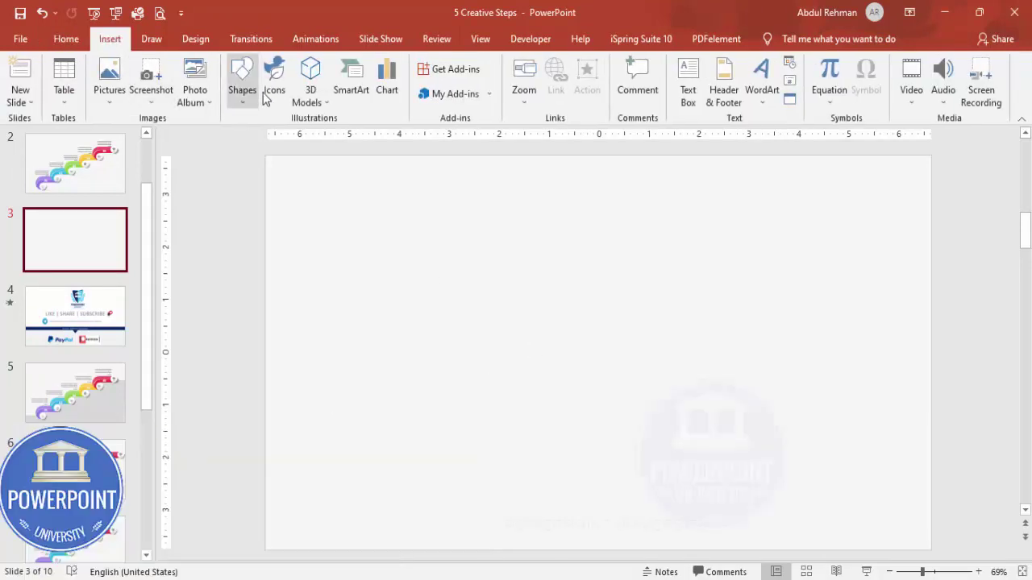
{"action": "left_click", "coordinate": [246, 96]}
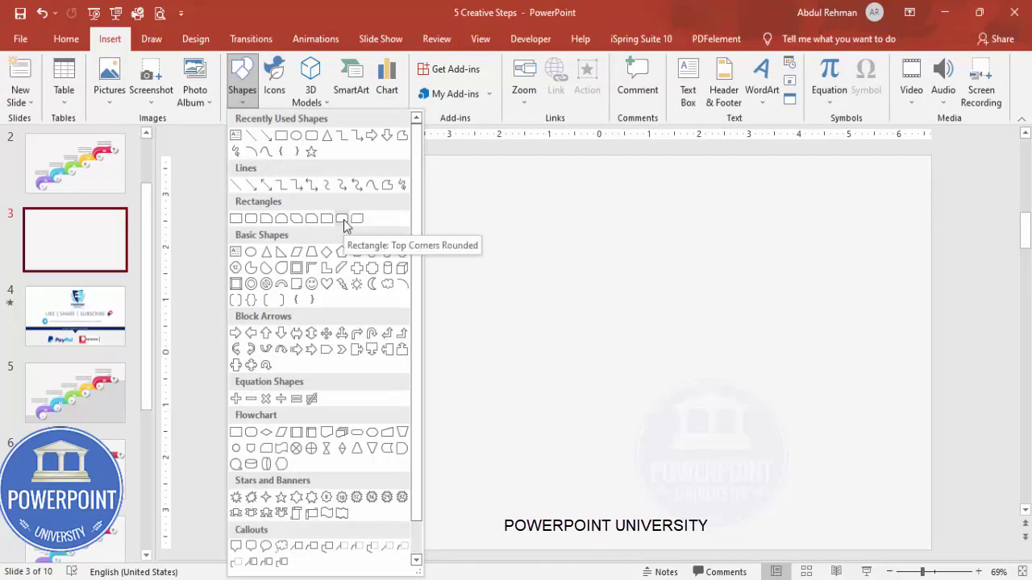
{"action": "left_click", "coordinate": [342, 219]}
{"action": "left_click_drag", "start_coordinate": [491, 279], "coordinate": [586, 420]}
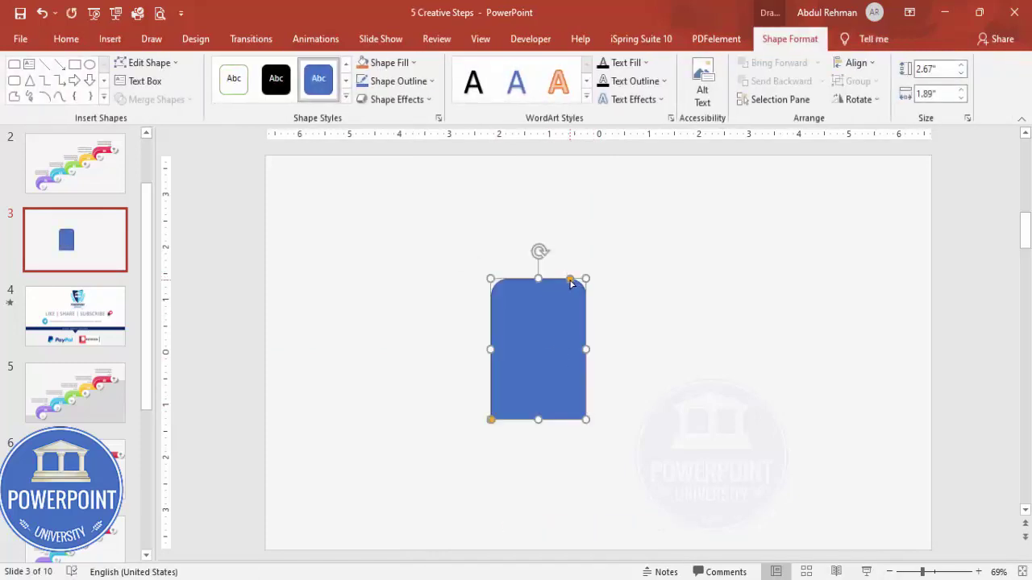
{"action": "left_click_drag", "start_coordinate": [570, 280], "coordinate": [520, 281]}
{"action": "left_click_drag", "start_coordinate": [585, 419], "coordinate": [591, 441]}
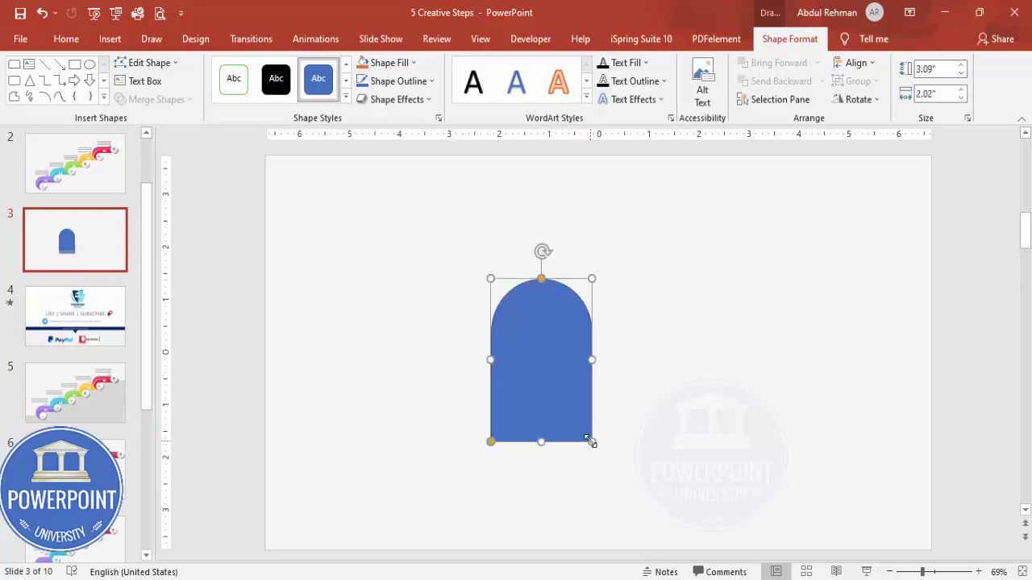
- Rotate the arch 90° left, resize it to 3.34" by 1.84", and remove its outline
{"action": "left_click", "coordinate": [871, 100]}
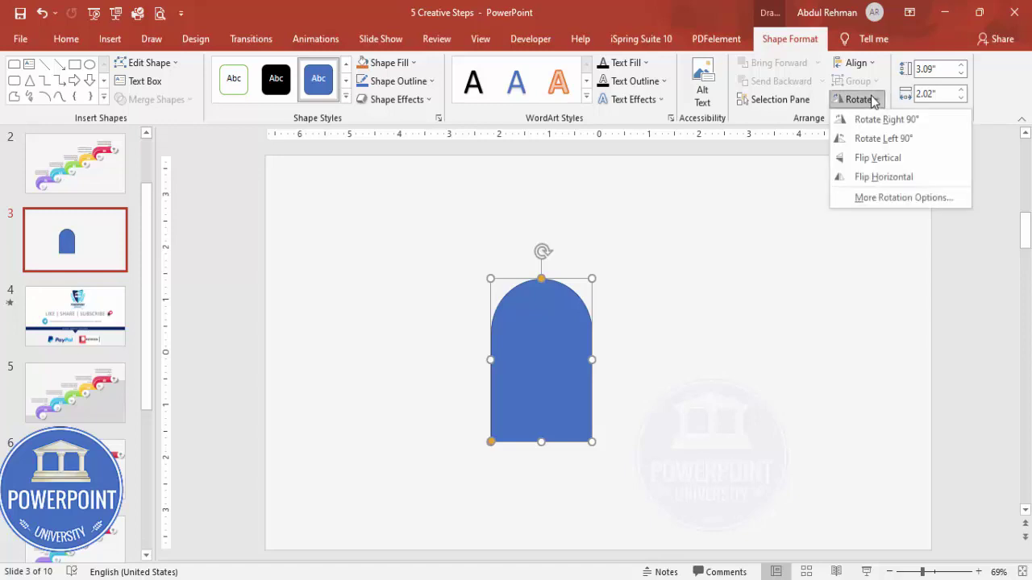
{"action": "left_click", "coordinate": [882, 140]}
{"action": "left_click_drag", "start_coordinate": [619, 360], "coordinate": [517, 367]}
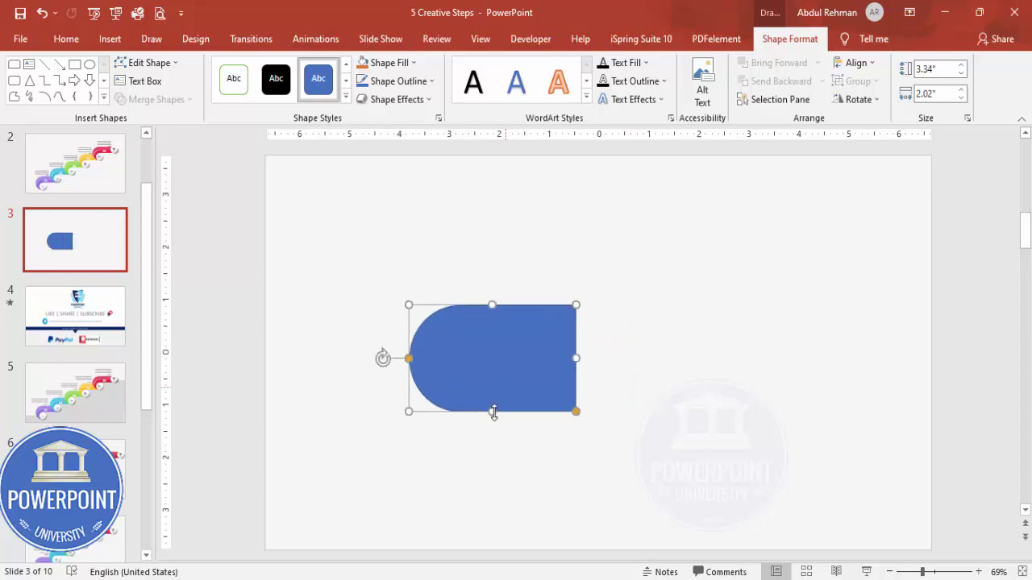
{"action": "left_click_drag", "start_coordinate": [494, 411], "coordinate": [494, 402]}
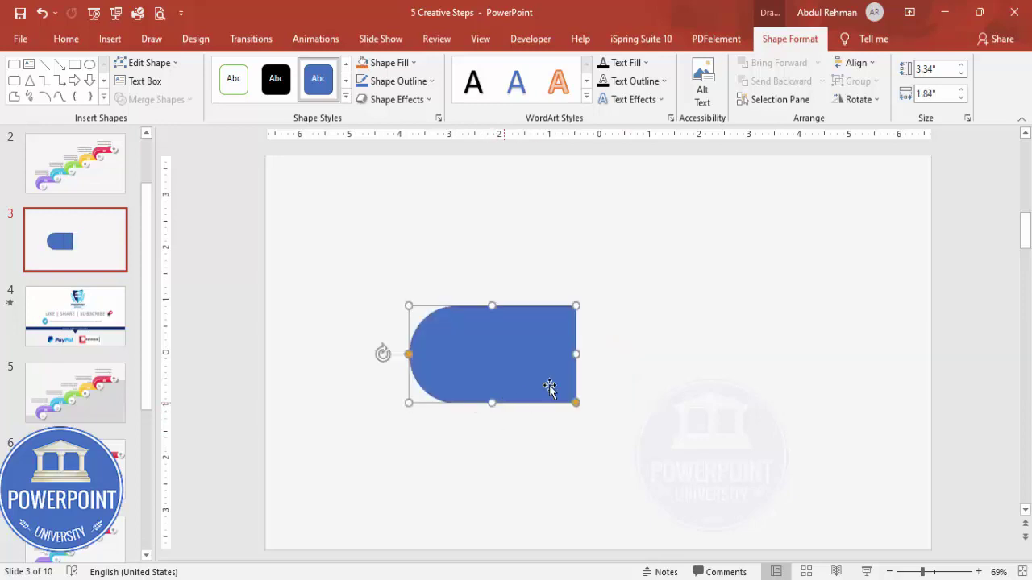
{"action": "left_click", "coordinate": [395, 81]}
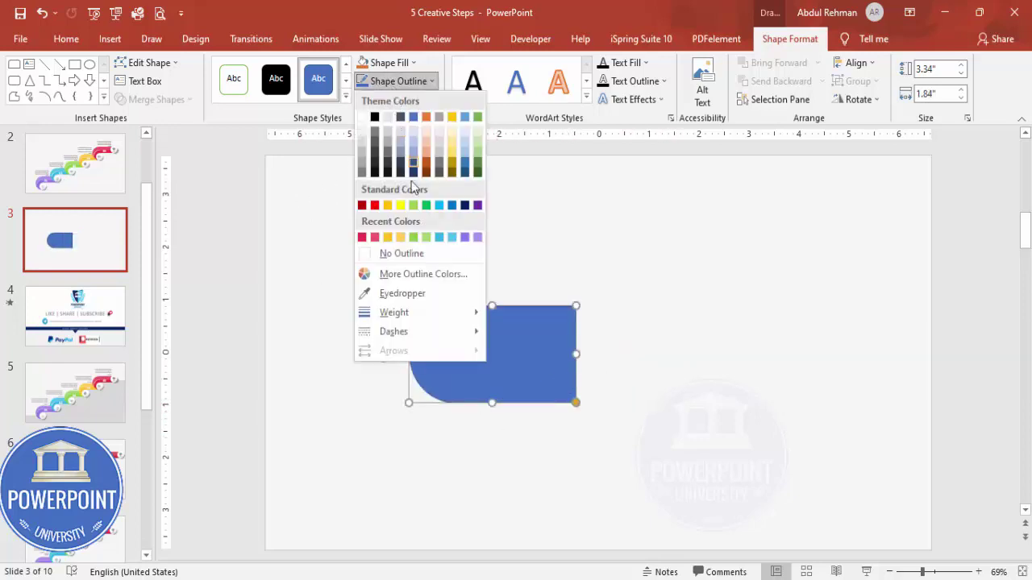
{"action": "left_click", "coordinate": [407, 251]}
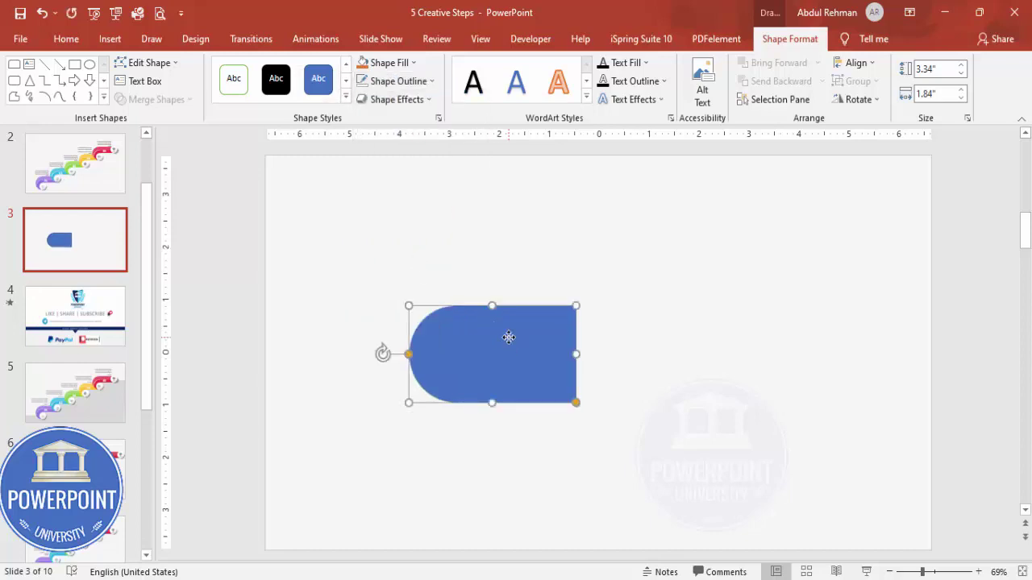
- Place a copy of the arch beside the original and fill it green
{"action": "left_click_drag", "start_coordinate": [522, 344], "coordinate": [688, 340]}
{"action": "left_click", "coordinate": [392, 71]}
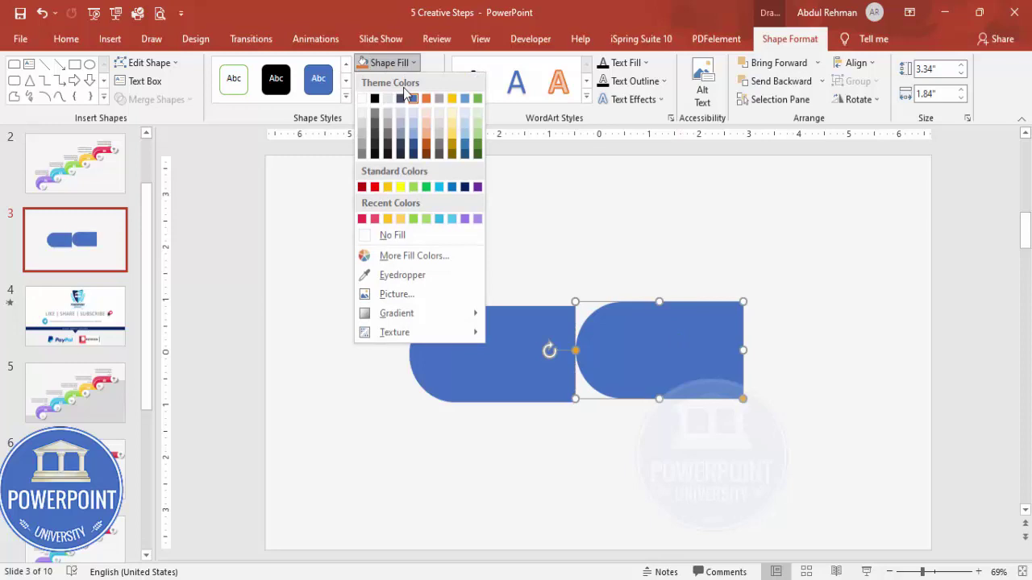
{"action": "left_click", "coordinate": [475, 149]}
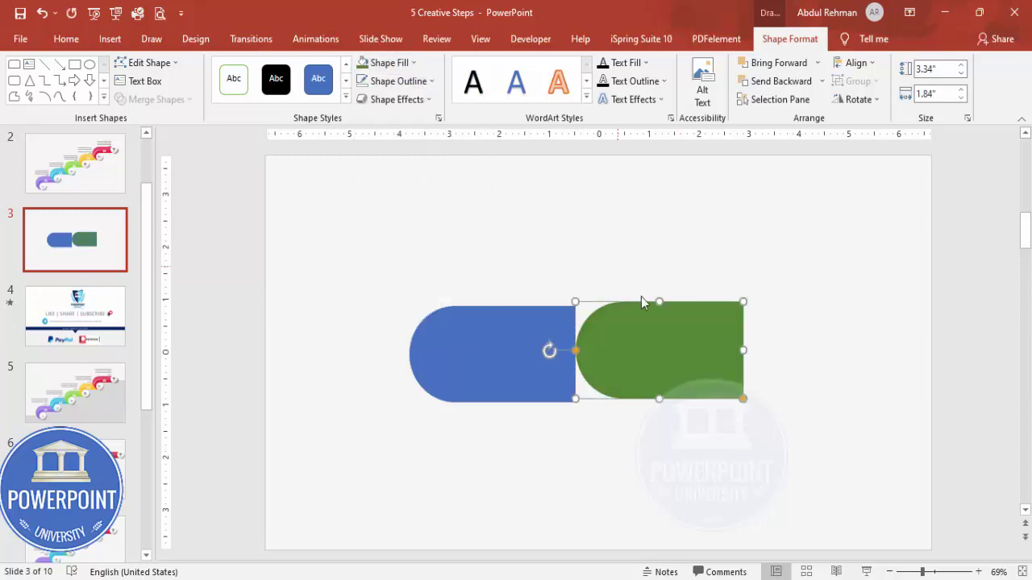
- Set the green copy's fill transparency to 52% in Format Shape
{"action": "right_click", "coordinate": [677, 335]}
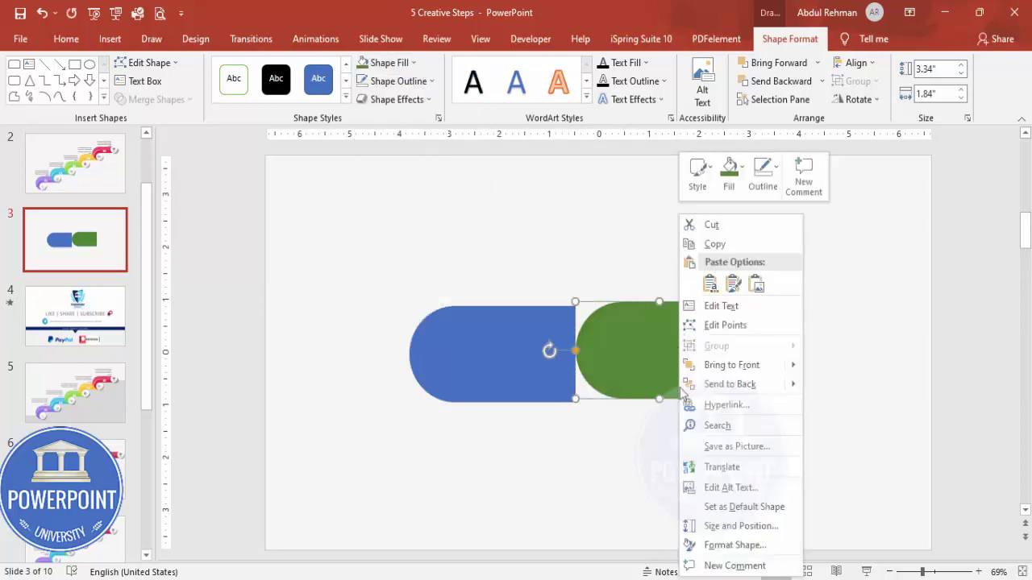
{"action": "left_click", "coordinate": [755, 551]}
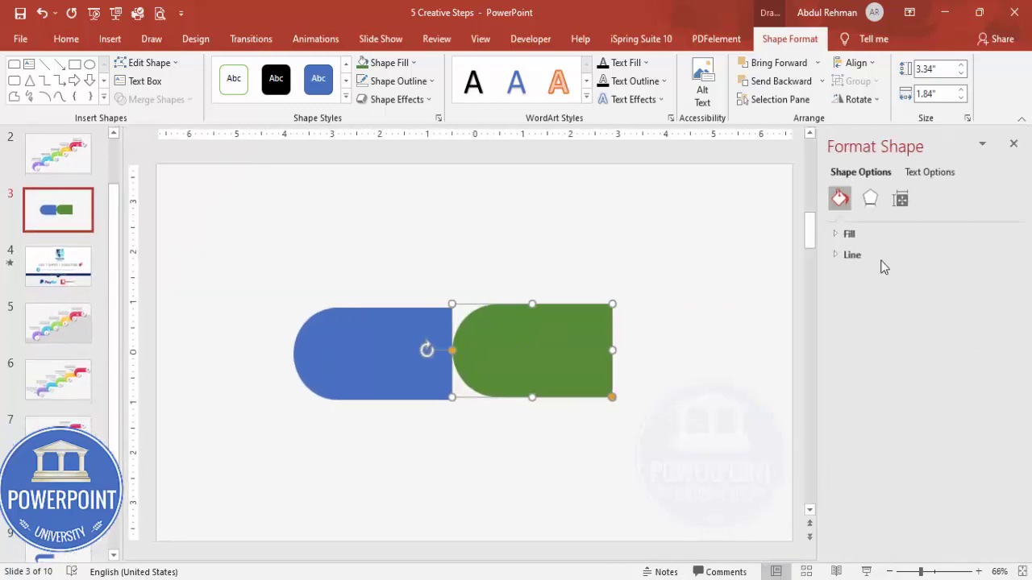
{"action": "left_click", "coordinate": [846, 234]}
{"action": "left_click_drag", "start_coordinate": [911, 402], "coordinate": [929, 401]}
- Move the green shape over the blue arch's lower part and shorten it to about 1.22"
{"action": "left_click_drag", "start_coordinate": [530, 387], "coordinate": [411, 381]}
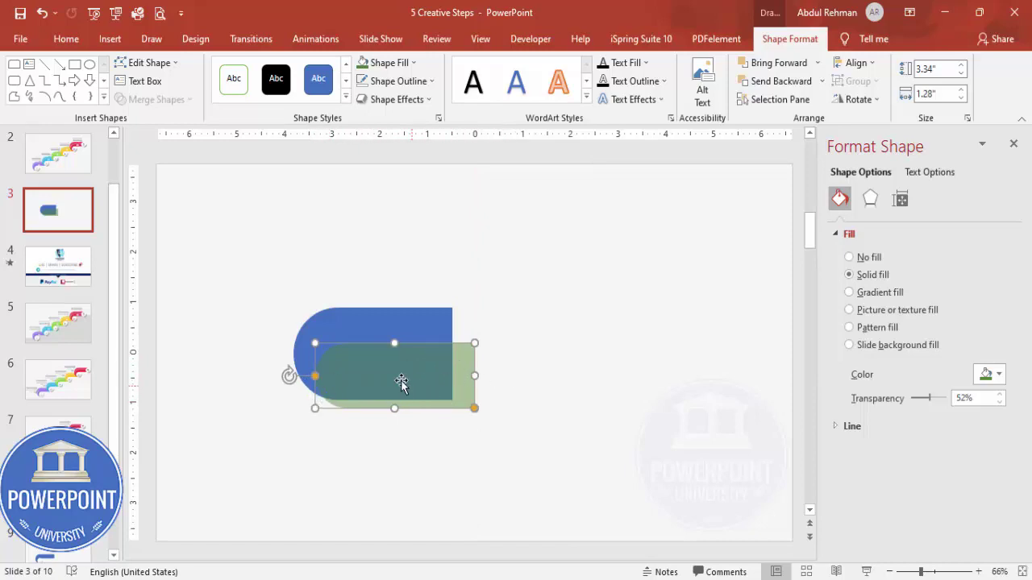
{"action": "left_click", "coordinate": [408, 327]}
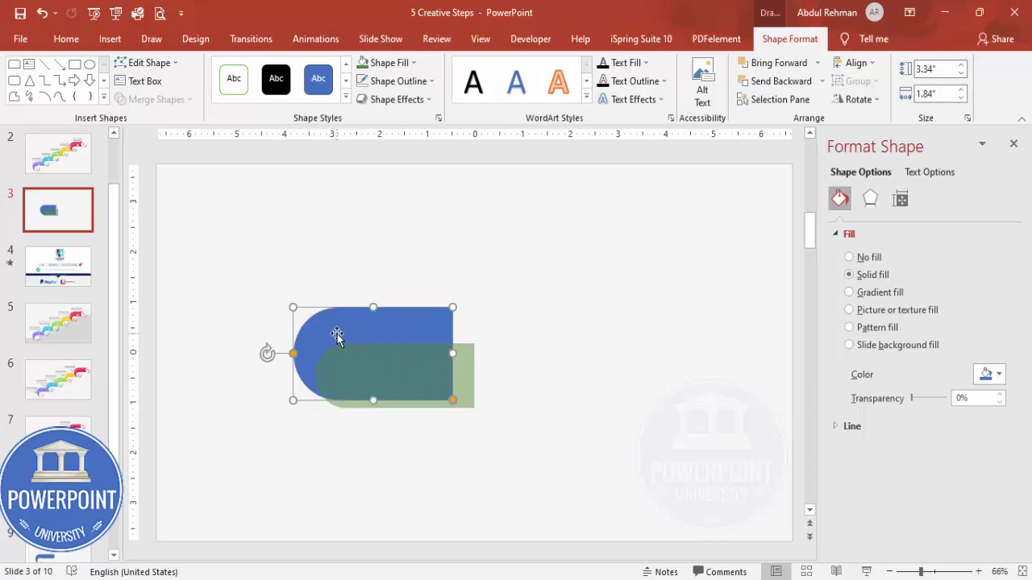
{"action": "left_click", "coordinate": [384, 353]}
{"action": "left_click_drag", "start_coordinate": [395, 343], "coordinate": [390, 350]}
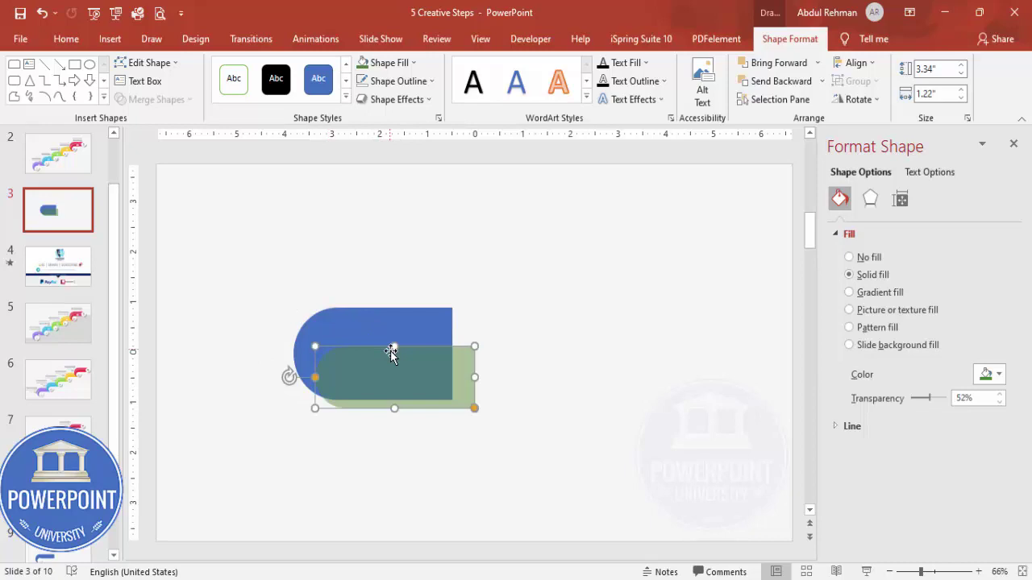
{"action": "left_click", "coordinate": [596, 376]}
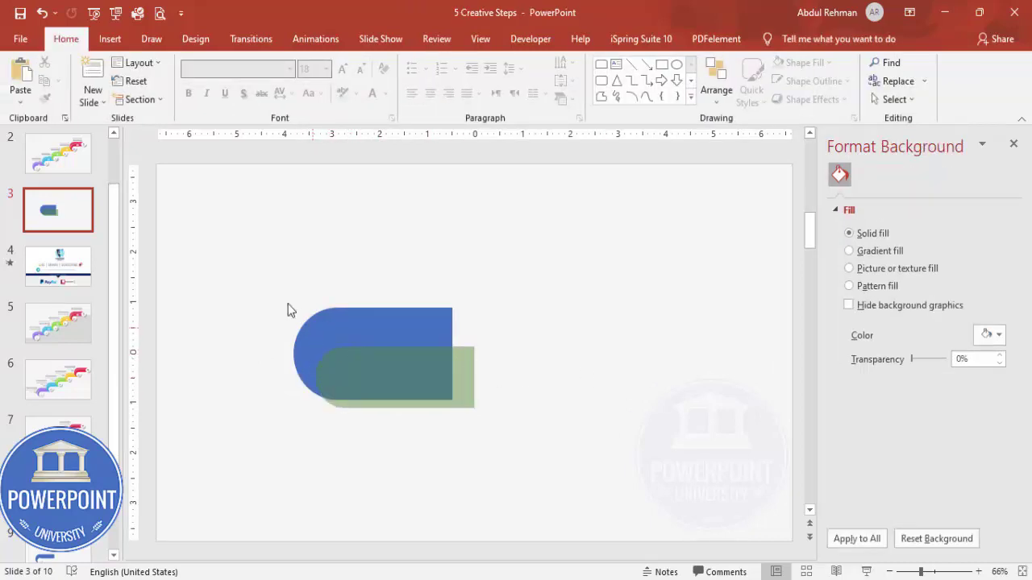
{"action": "left_click", "coordinate": [110, 38]}
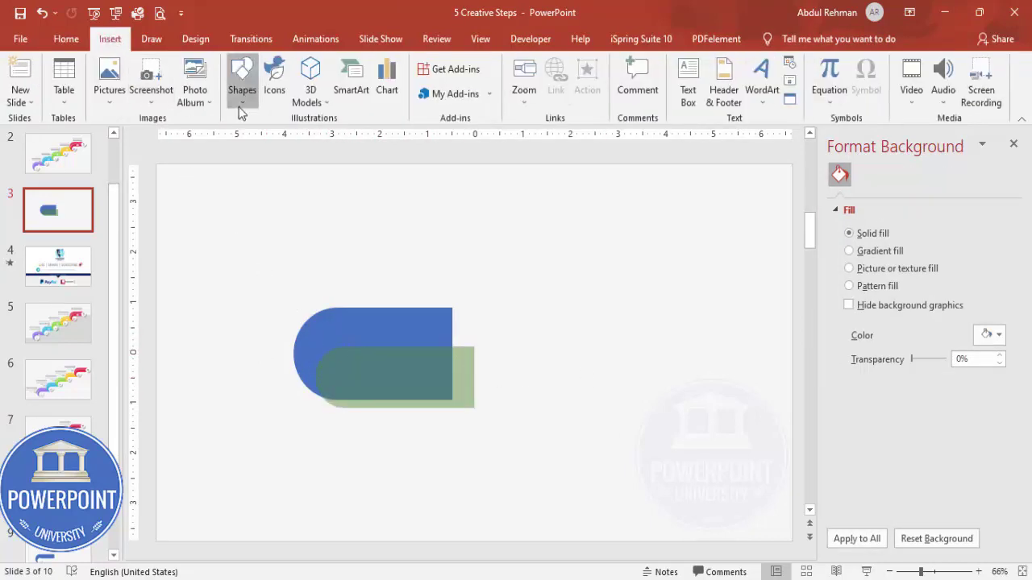
- Draw a circle over the shapes' left end with no outline, 50% transparency and yellow fill
{"action": "left_click", "coordinate": [241, 113]}
{"action": "left_click", "coordinate": [251, 253]}
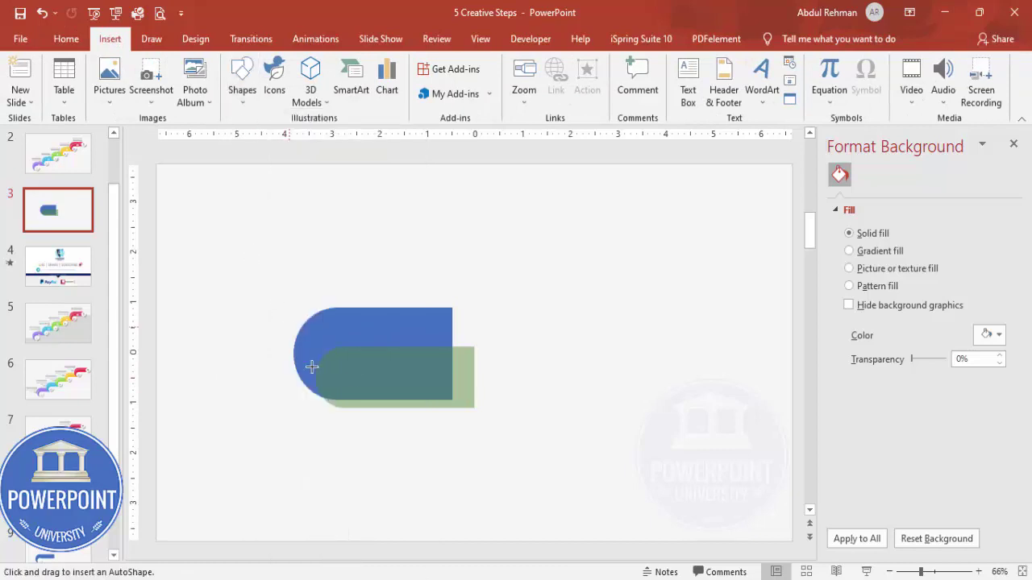
{"action": "left_click_drag", "start_coordinate": [335, 359], "coordinate": [389, 414]}
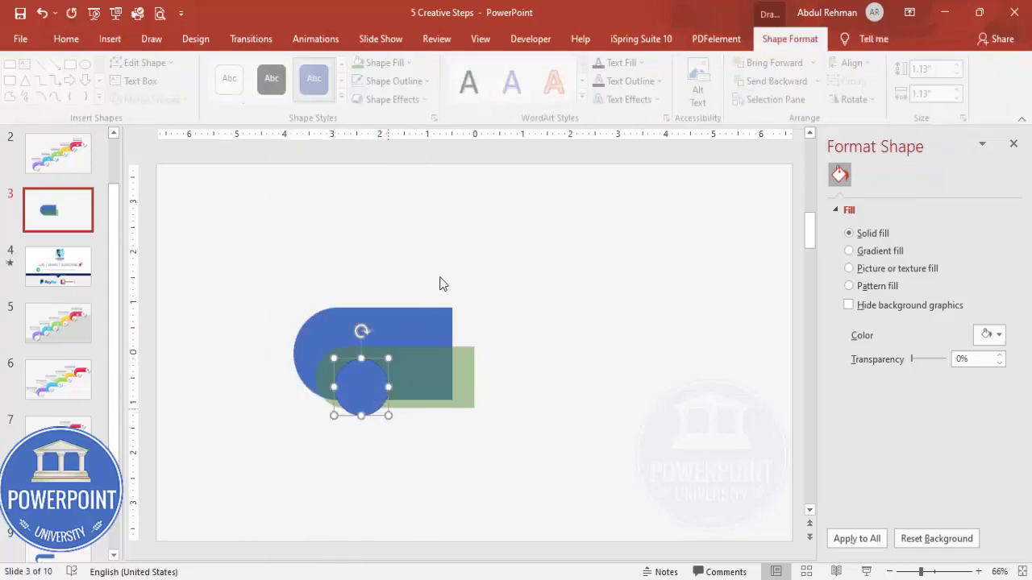
{"action": "left_click", "coordinate": [425, 83]}
{"action": "left_click", "coordinate": [417, 256]}
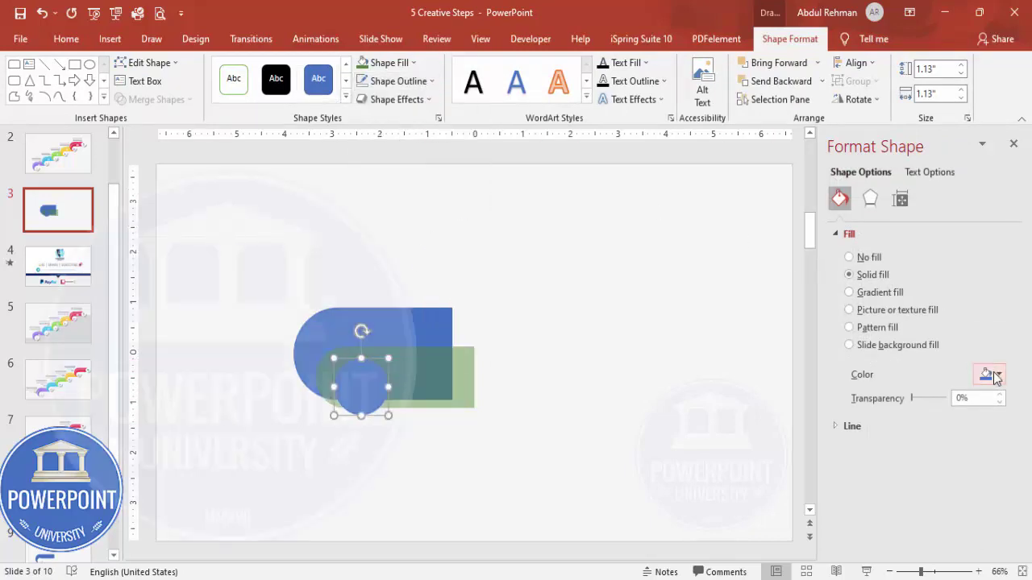
{"action": "left_click_drag", "start_coordinate": [915, 398], "coordinate": [928, 398]}
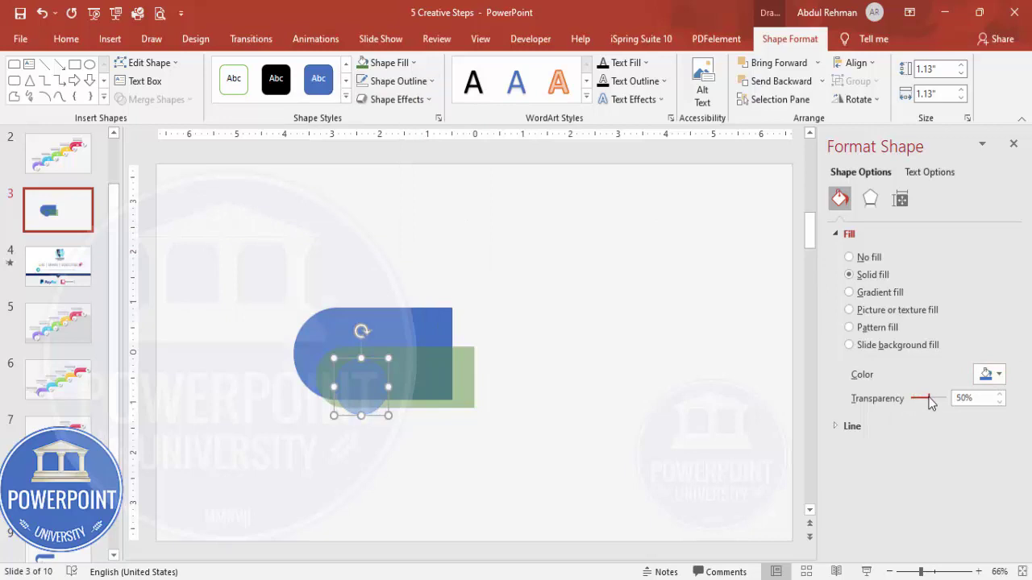
{"action": "left_click", "coordinate": [990, 374]}
{"action": "left_click", "coordinate": [945, 498]}
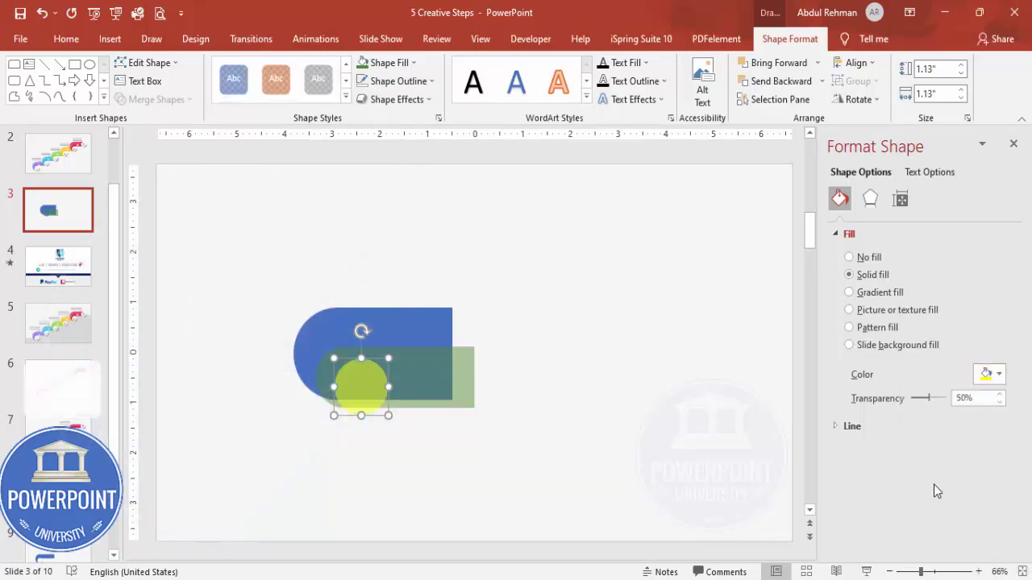
- Move the circle up-left and shrink it to 1.06" to match the green rectangle's height
{"action": "mouse_move", "coordinate": [363, 398]}
{"action": "left_mouse_down"}
{"action": "mouse_move", "coordinate": [330, 383]}
{"action": "mouse_move", "coordinate": [346, 387]}
{"action": "left_mouse_up"}
{"action": "left_click", "coordinate": [947, 573]}
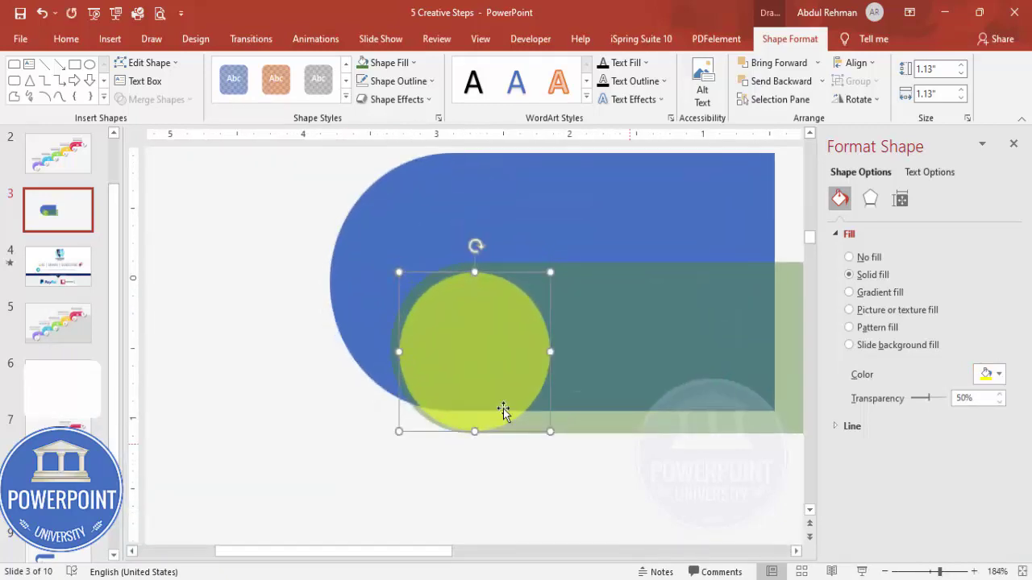
{"action": "left_click_drag", "start_coordinate": [488, 370], "coordinate": [469, 365]}
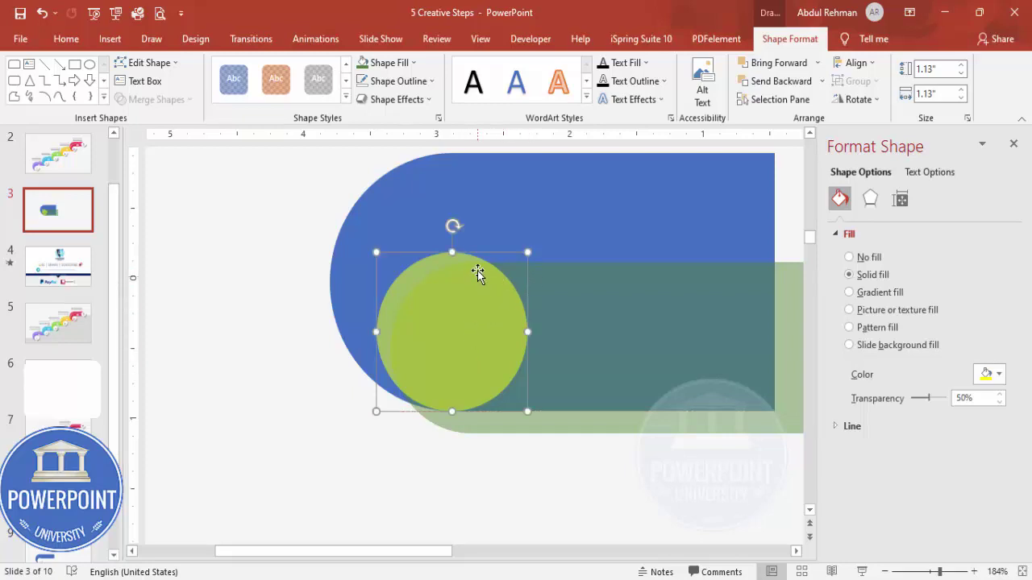
{"action": "left_click", "coordinate": [625, 278]}
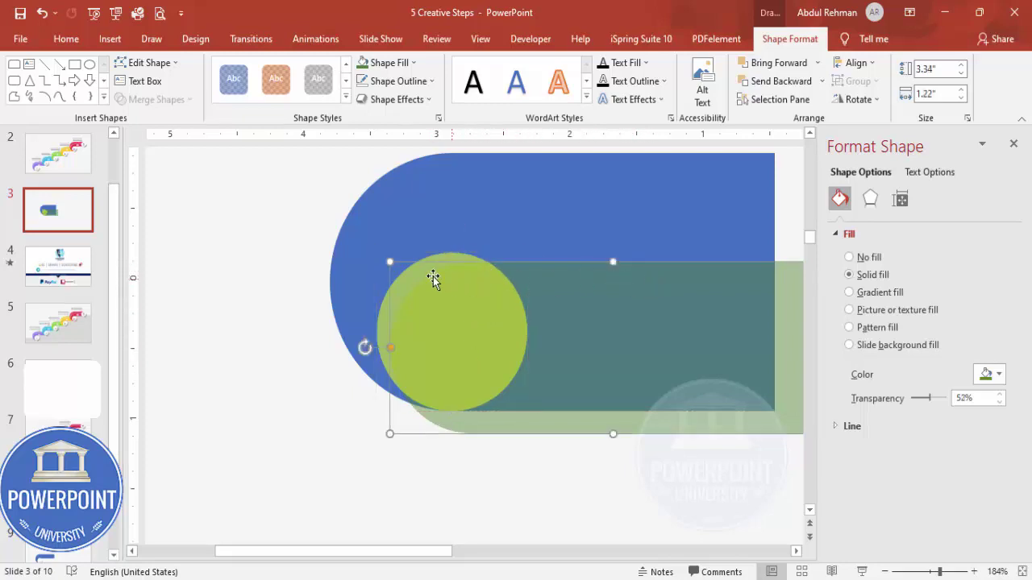
{"action": "left_click", "coordinate": [458, 256]}
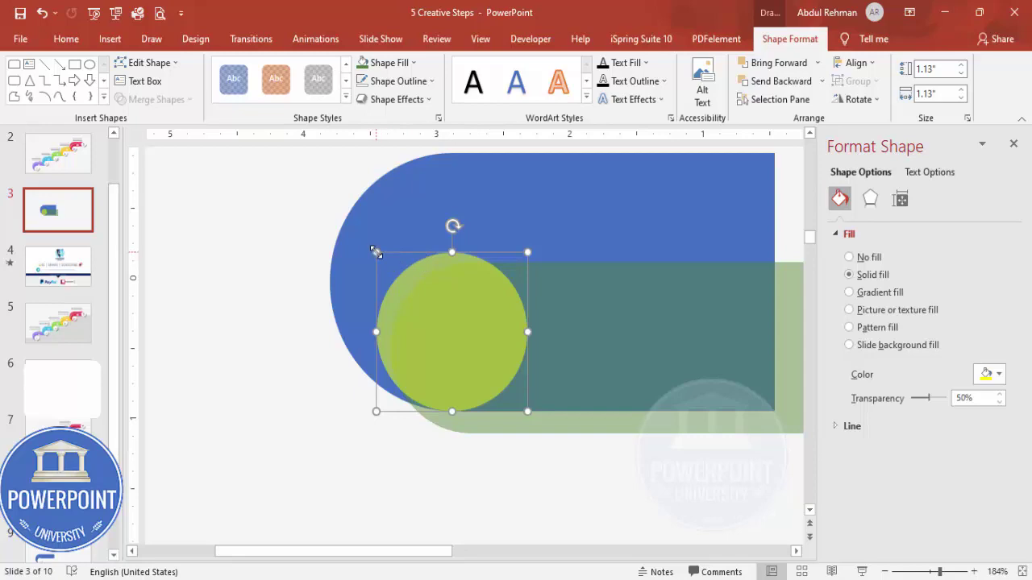
{"action": "left_click_drag", "start_coordinate": [375, 252], "coordinate": [394, 265]}
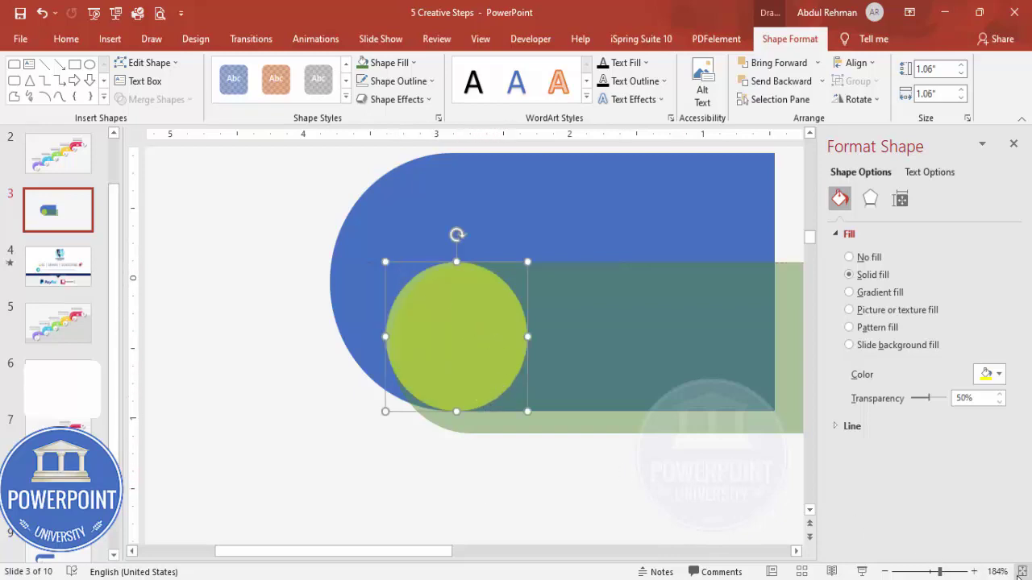
{"action": "left_click", "coordinate": [637, 481]}
{"action": "left_click", "coordinate": [572, 290]}
{"action": "left_click", "coordinate": [475, 292]}
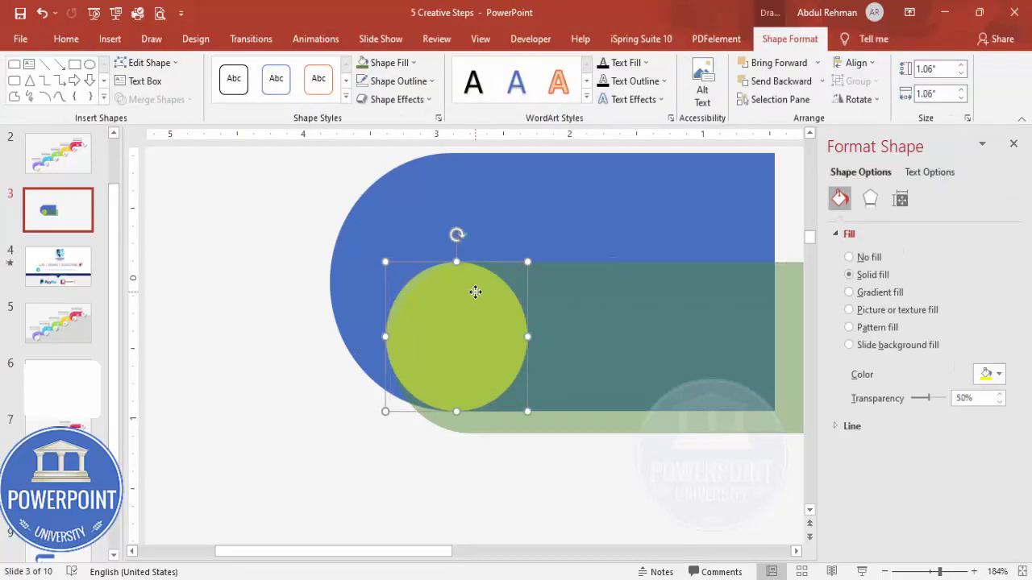
{"action": "left_click", "coordinate": [582, 297], "text": "shift"}
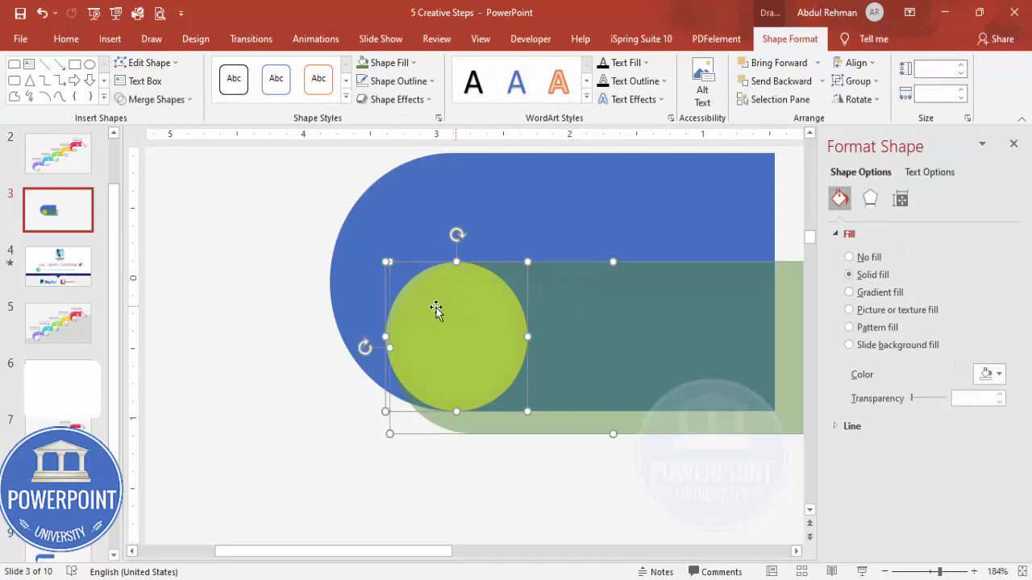
{"action": "left_click", "coordinate": [547, 465]}
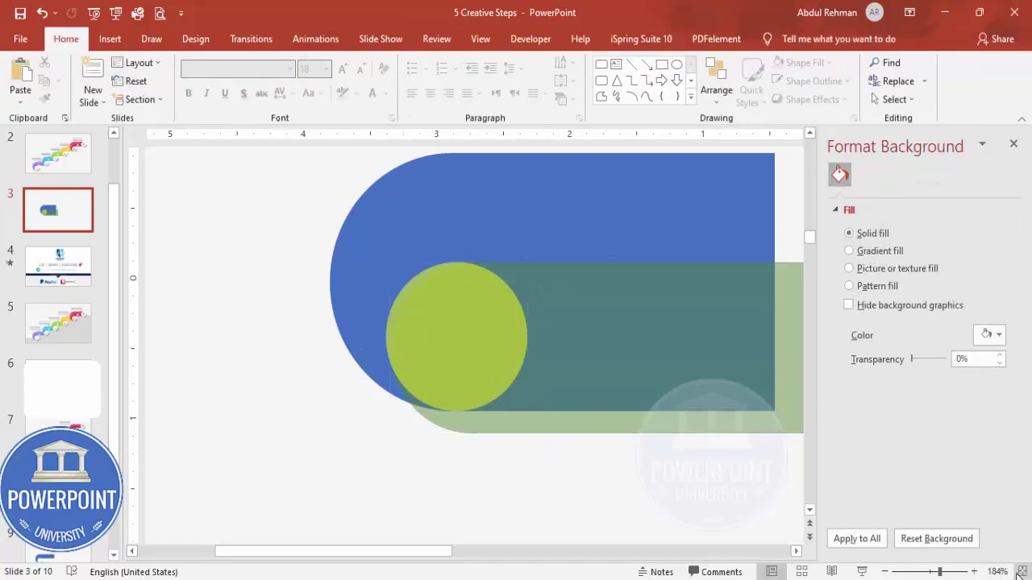
{"action": "scroll", "coordinate": [739, 425], "scroll_direction": "down", "scroll_amount": 5}
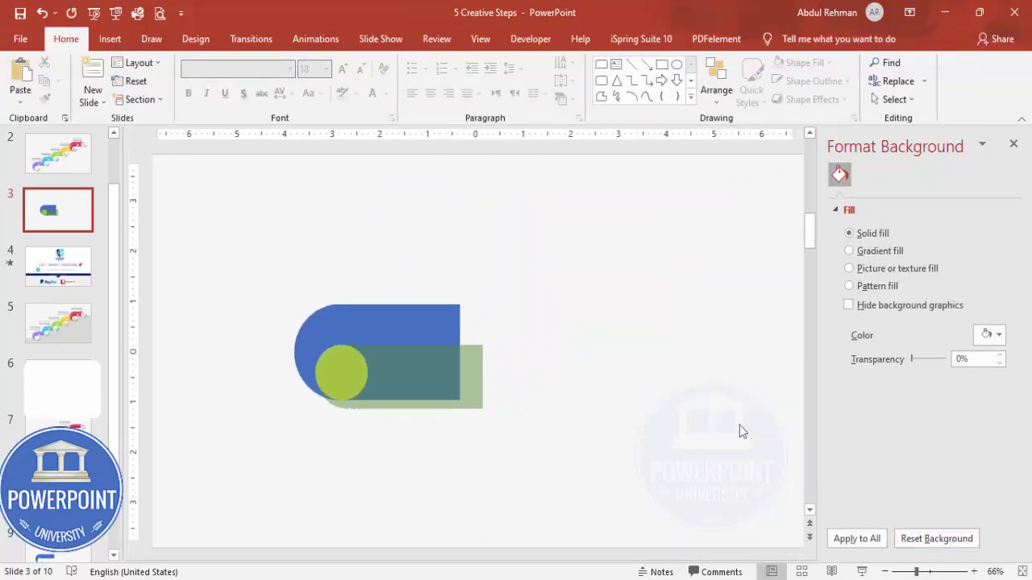
- Subtract the green rectangle from the blue shape with Merge Shapes to leave a curved ribbon
{"action": "left_click", "coordinate": [414, 323]}
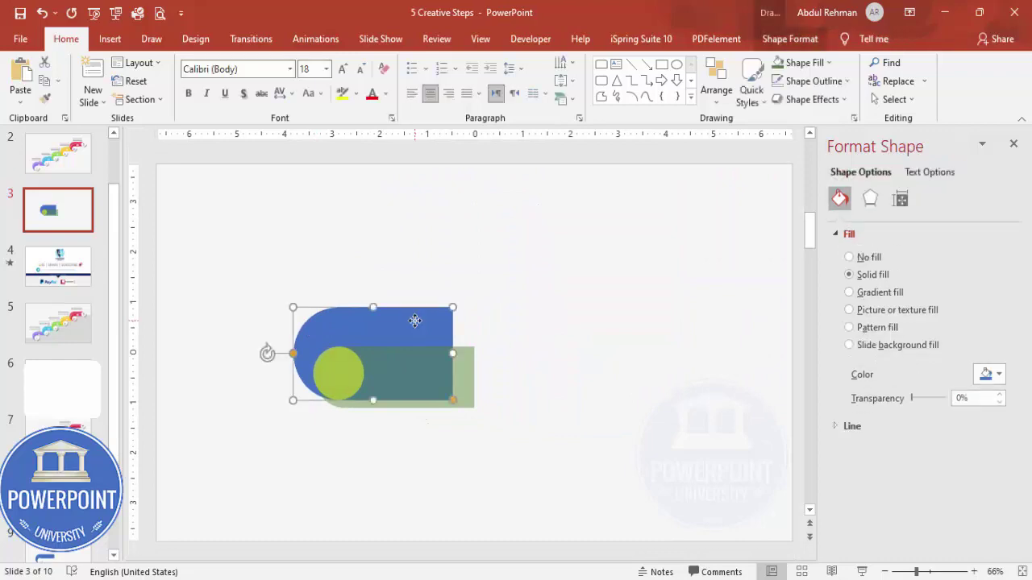
{"action": "left_click", "coordinate": [471, 375], "text": "shift"}
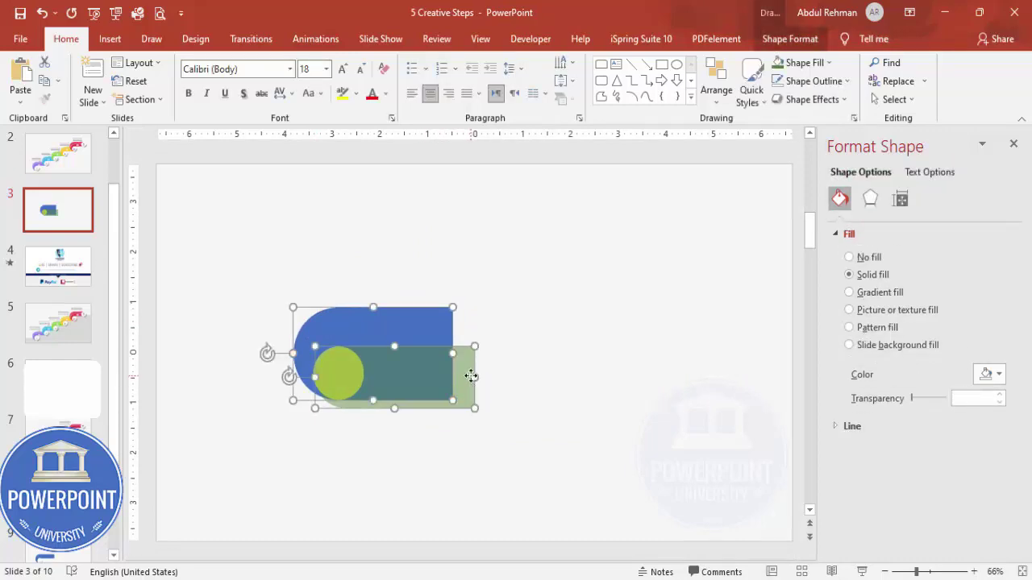
{"action": "left_click", "coordinate": [788, 39]}
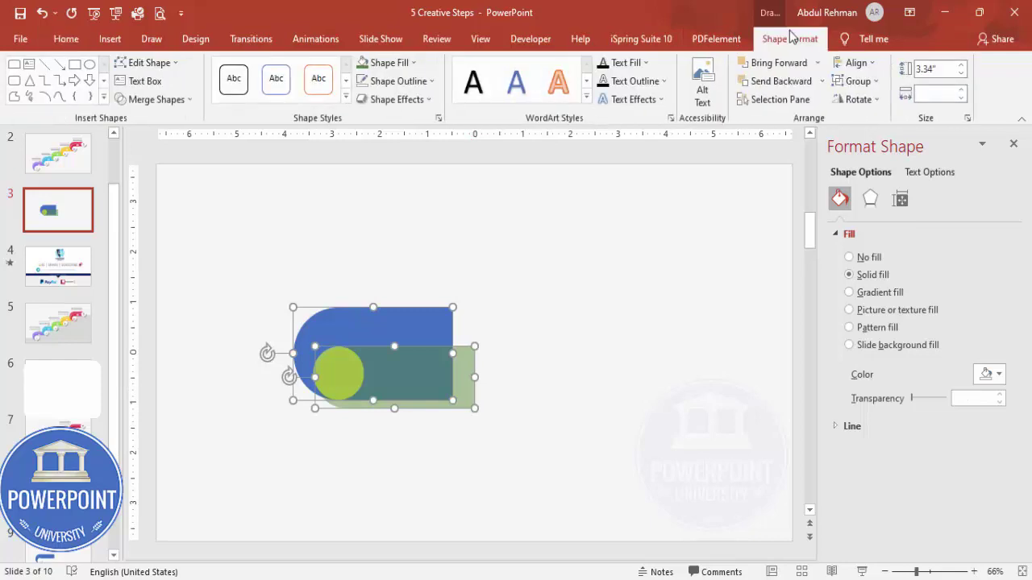
{"action": "left_click", "coordinate": [169, 98]}
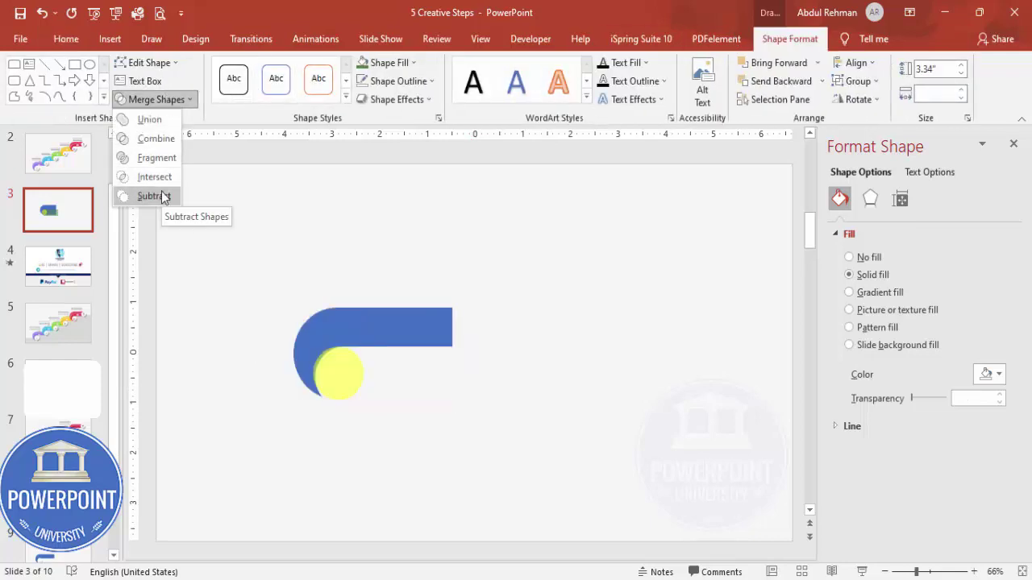
{"action": "left_click", "coordinate": [161, 196]}
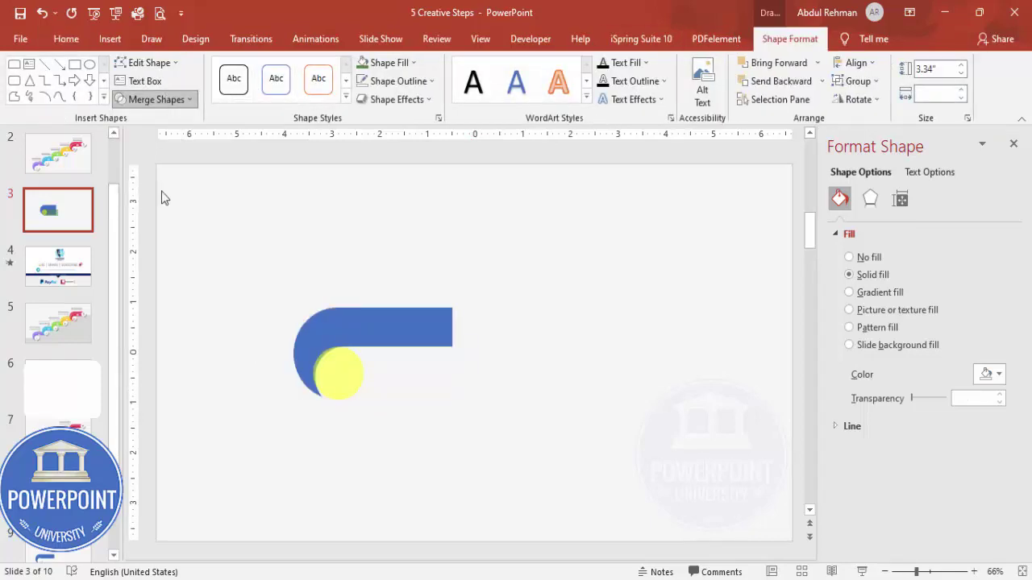
{"action": "left_click", "coordinate": [486, 325]}
- Make the circle fully opaque with 0% transparency and a white fill
{"action": "left_click", "coordinate": [306, 370]}
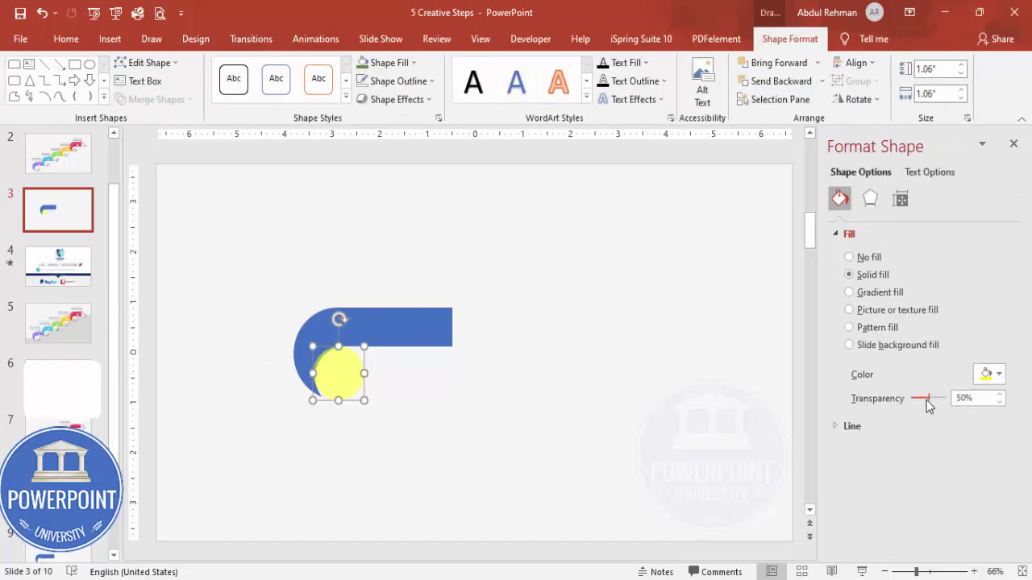
{"action": "left_click_drag", "start_coordinate": [930, 400], "coordinate": [873, 399]}
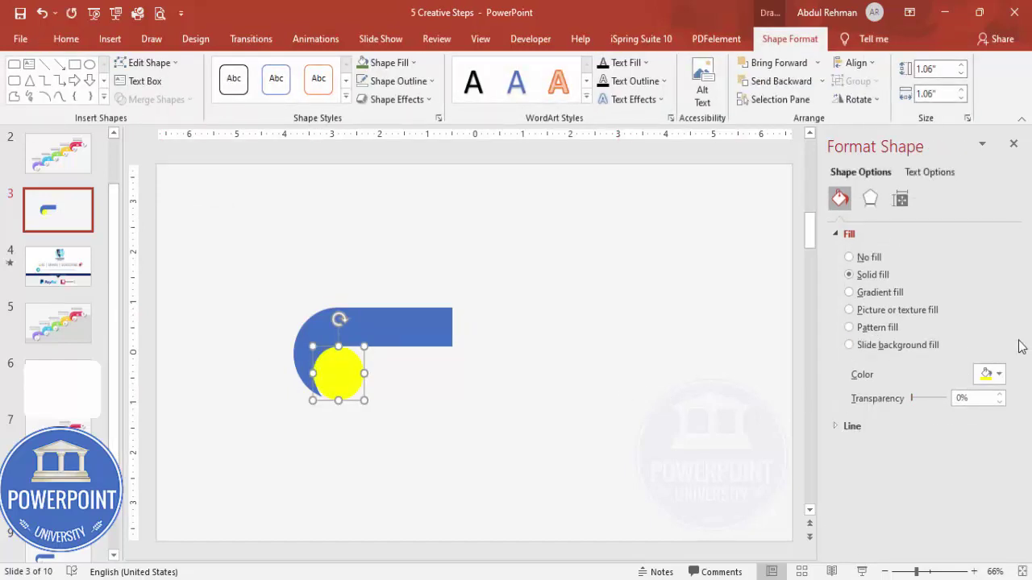
{"action": "left_click", "coordinate": [988, 374]}
{"action": "left_click", "coordinate": [909, 409]}
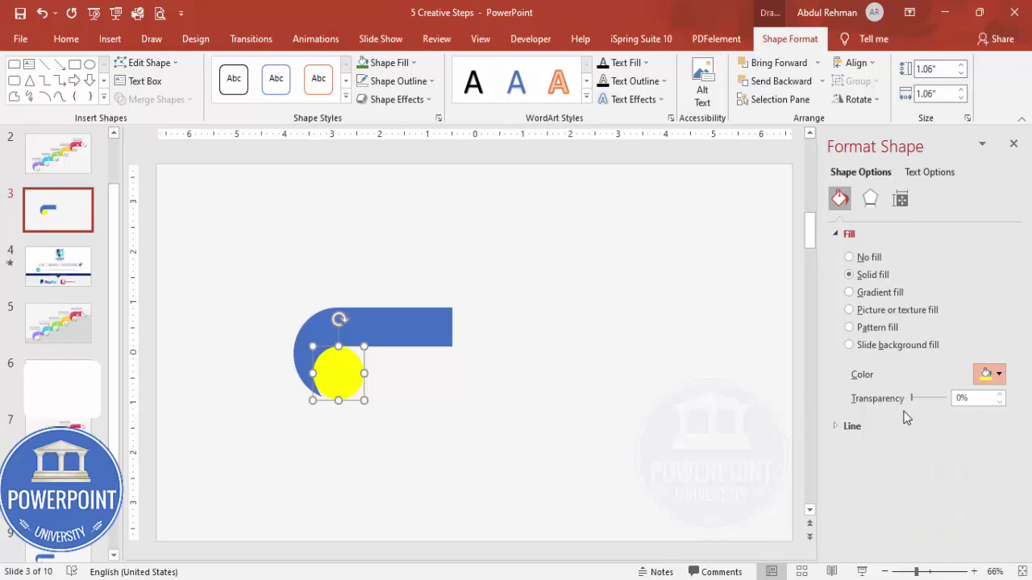
{"action": "left_click", "coordinate": [577, 412]}
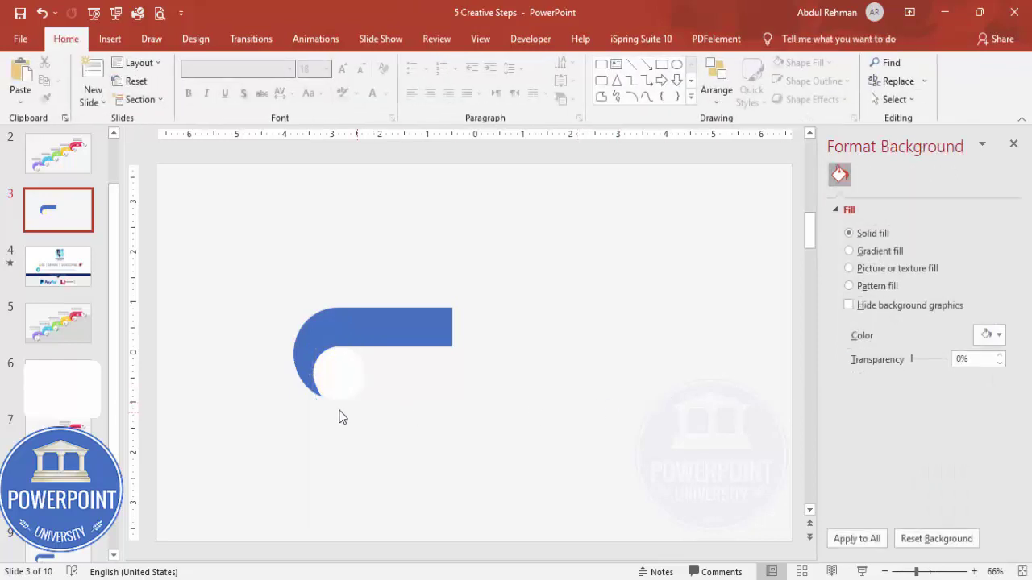
{"action": "left_click", "coordinate": [398, 334]}
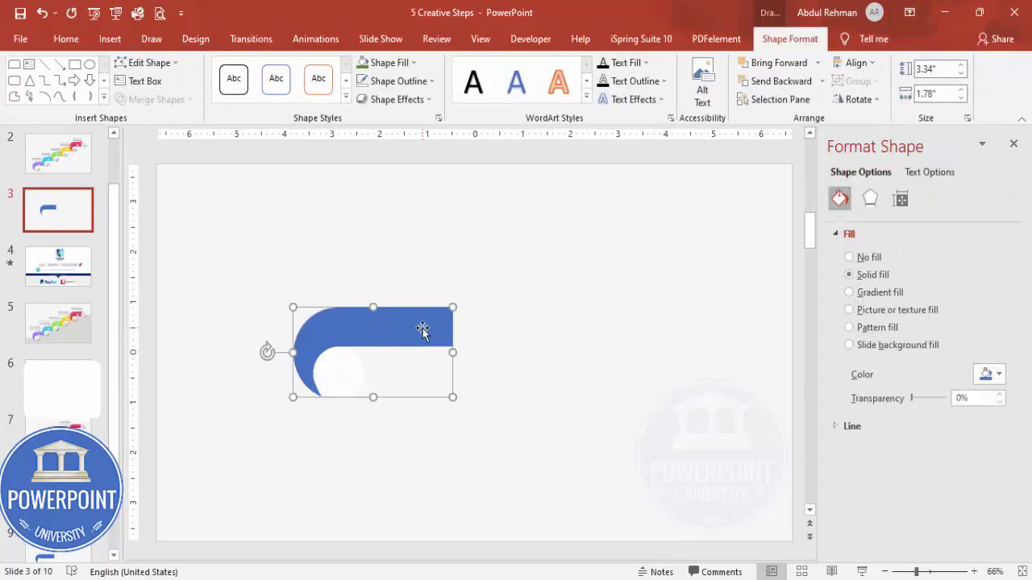
{"action": "left_click", "coordinate": [466, 270]}
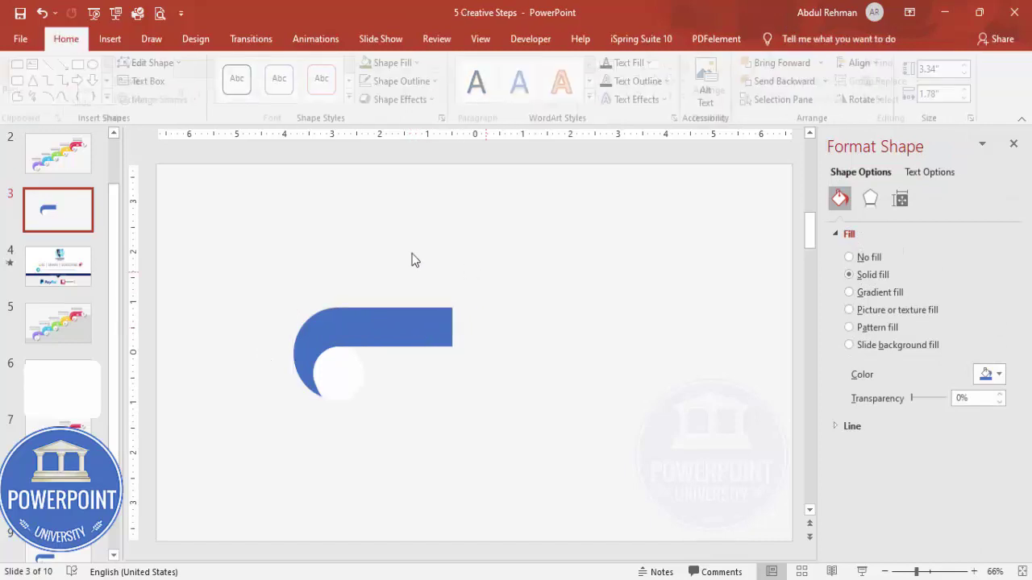
{"action": "left_click", "coordinate": [110, 39]}
- Draw a plain rectangle over the lower ribbon area, then delete it
{"action": "left_click", "coordinate": [241, 88]}
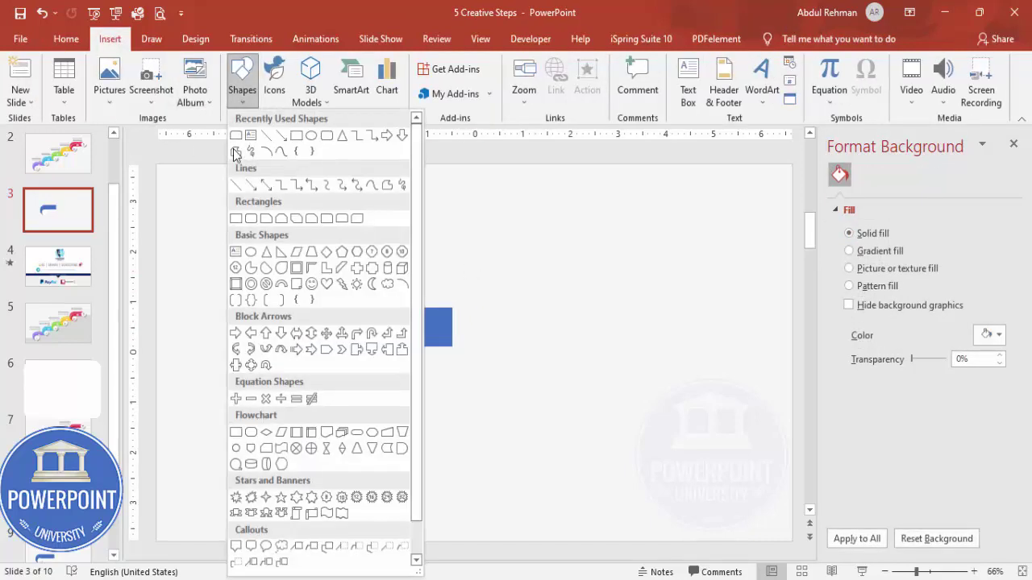
{"action": "left_click", "coordinate": [236, 218]}
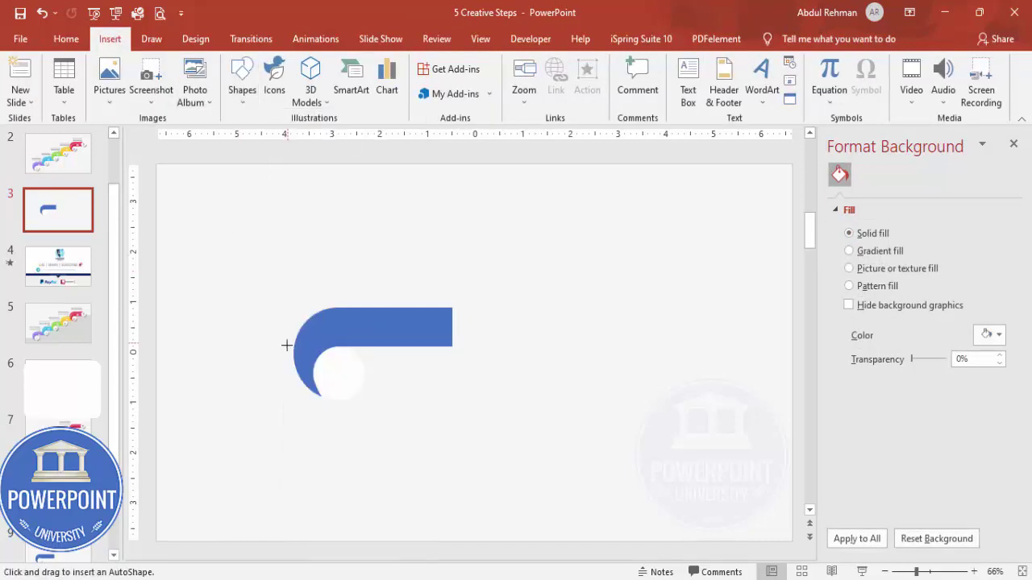
{"action": "left_click_drag", "start_coordinate": [264, 332], "coordinate": [502, 424]}
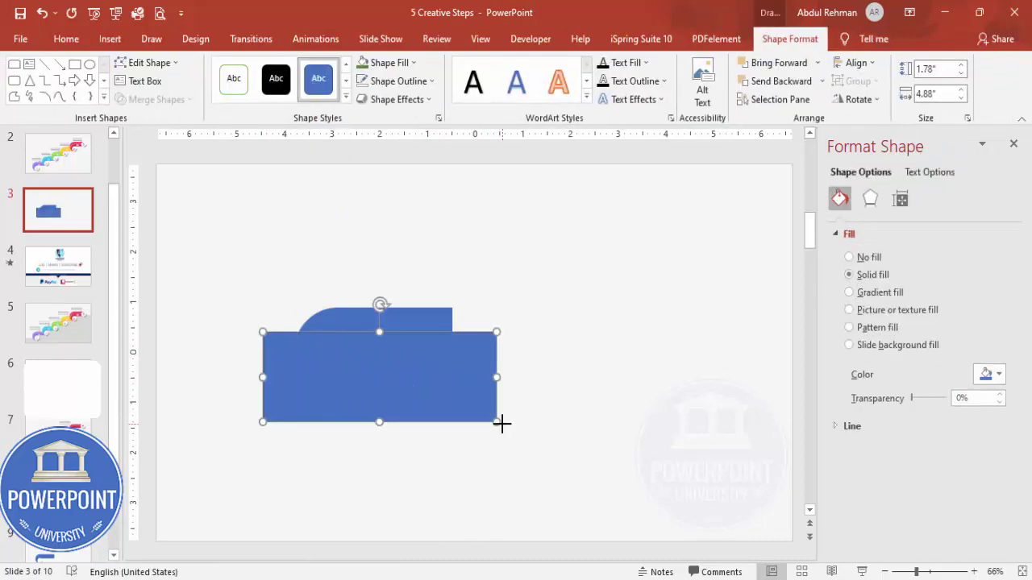
{"action": "key", "text": "Delete"}
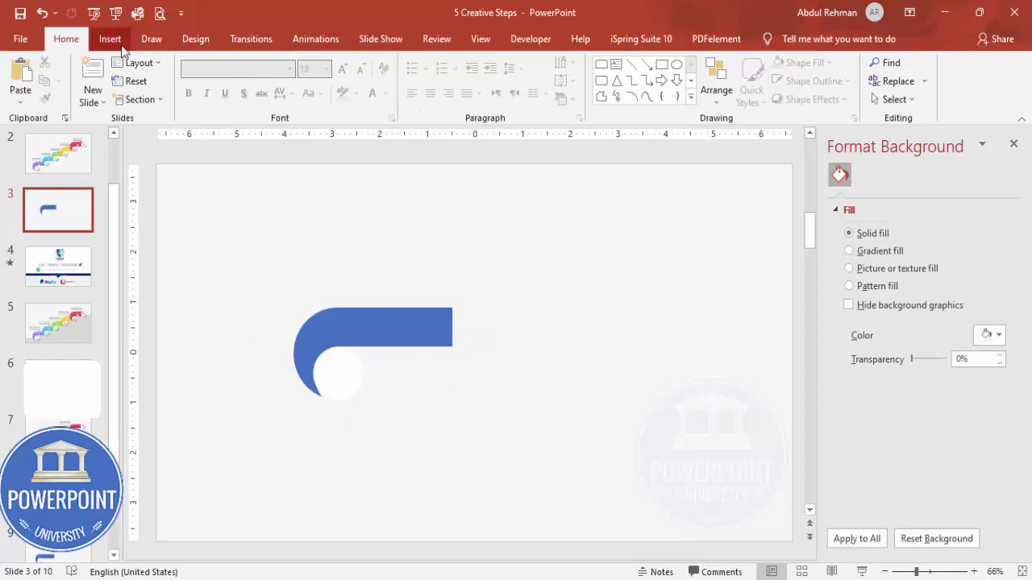
- Add a half-transparent top-rounded rectangle, rotated 90° left, positioned under the blue arc
{"action": "left_click", "coordinate": [110, 40]}
{"action": "left_click", "coordinate": [239, 89]}
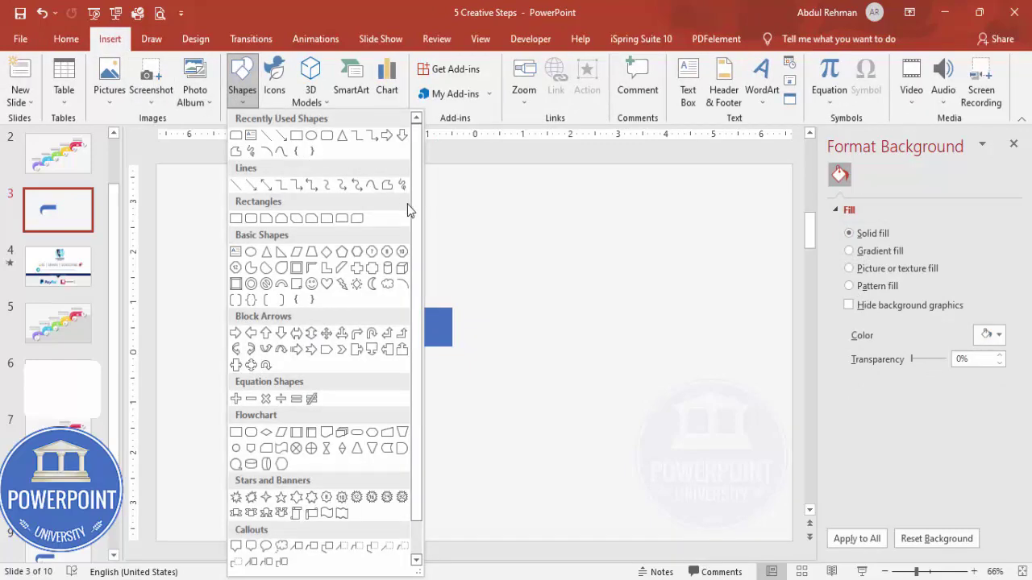
{"action": "left_click", "coordinate": [342, 217]}
{"action": "mouse_move", "coordinate": [481, 244]}
{"action": "left_mouse_down"}
{"action": "mouse_move", "coordinate": [546, 341]}
{"action": "mouse_move", "coordinate": [539, 387]}
{"action": "mouse_move", "coordinate": [500, 242]}
{"action": "left_mouse_up"}
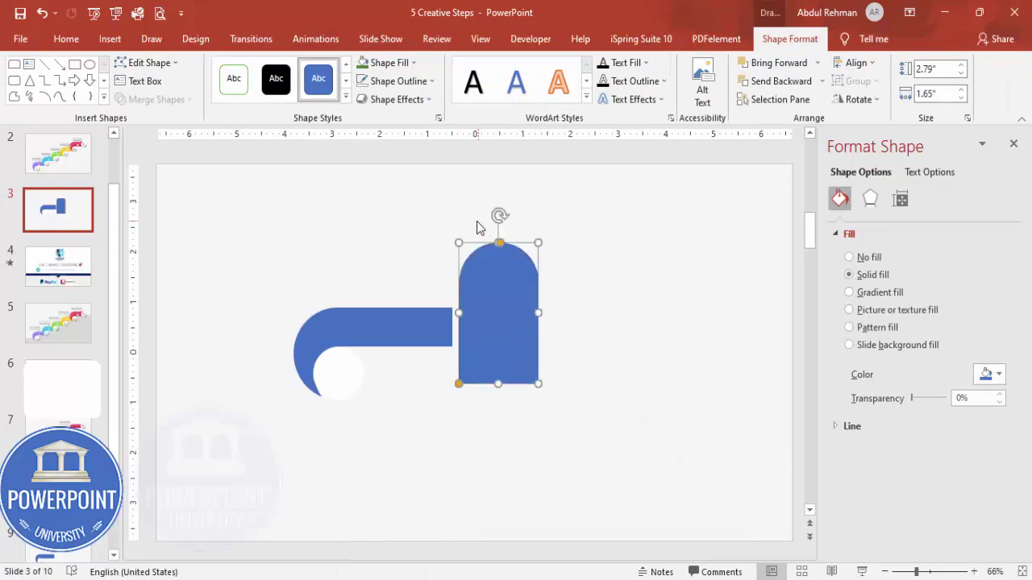
{"action": "left_click_drag", "start_coordinate": [911, 401], "coordinate": [928, 398]}
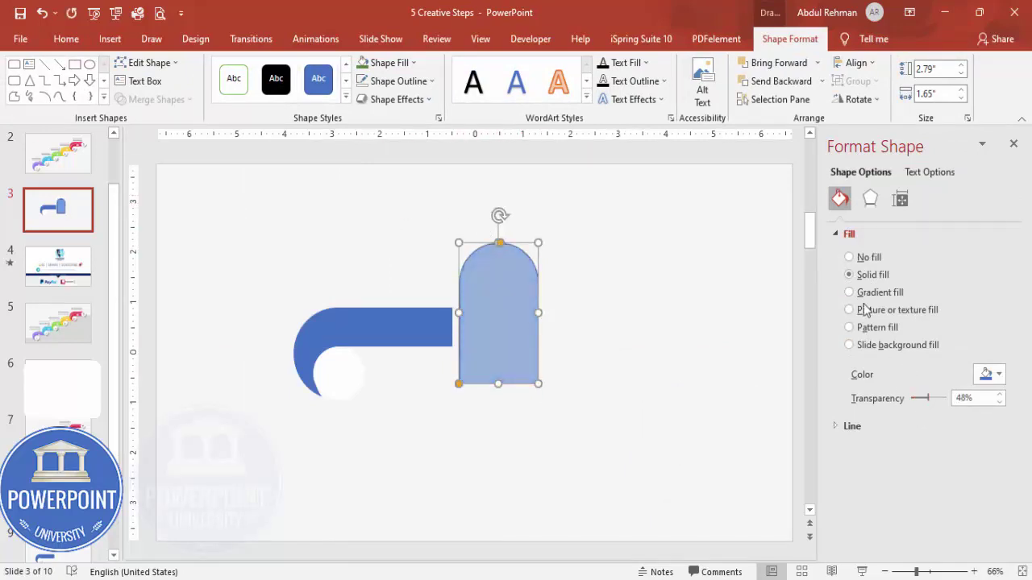
{"action": "left_click", "coordinate": [874, 99]}
{"action": "left_click", "coordinate": [882, 138]}
{"action": "left_click_drag", "start_coordinate": [525, 327], "coordinate": [468, 368]}
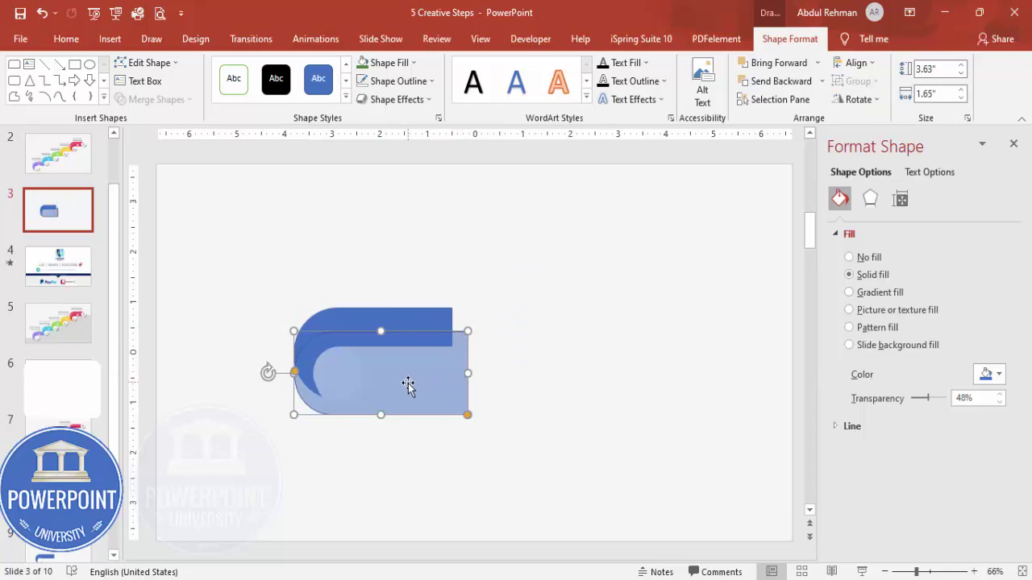
- Remove the outline from the light rounded rectangle
{"action": "left_click", "coordinate": [425, 319]}
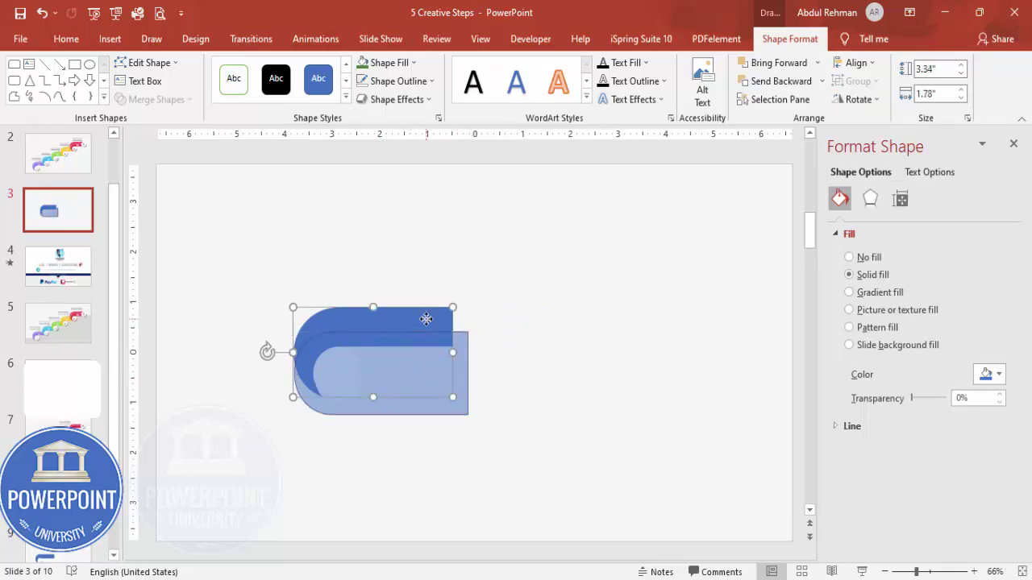
{"action": "left_click", "coordinate": [460, 368]}
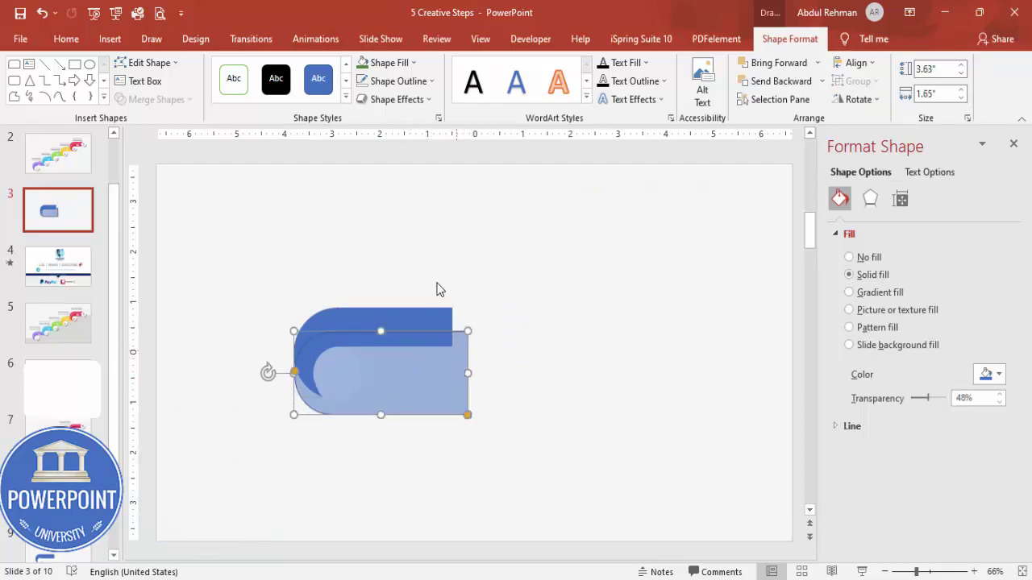
{"action": "left_click", "coordinate": [398, 80]}
{"action": "left_click", "coordinate": [379, 254]}
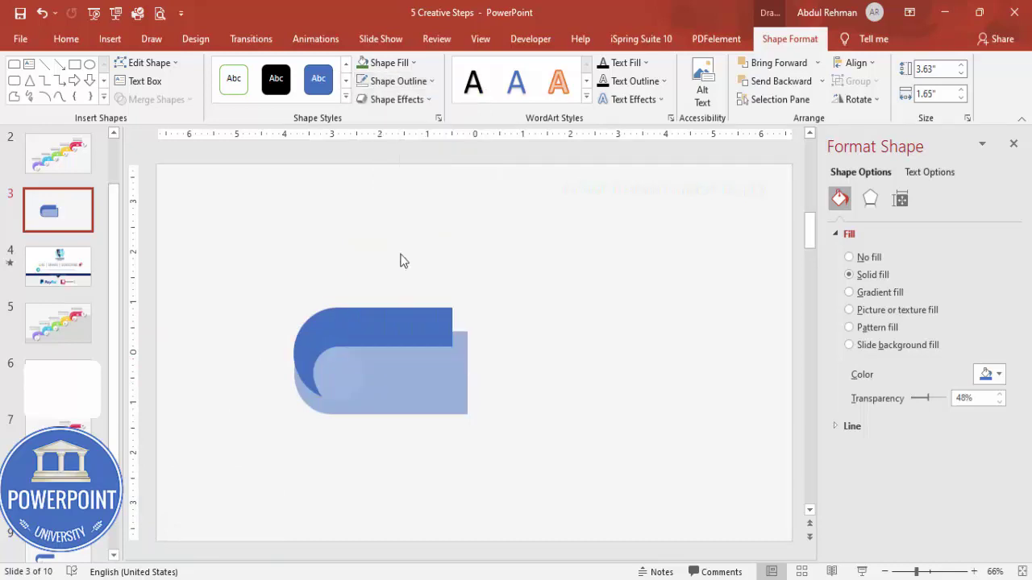
- Fragment the arc with the rectangle and delete the leftover lower-right piece
{"action": "left_click", "coordinate": [432, 316]}
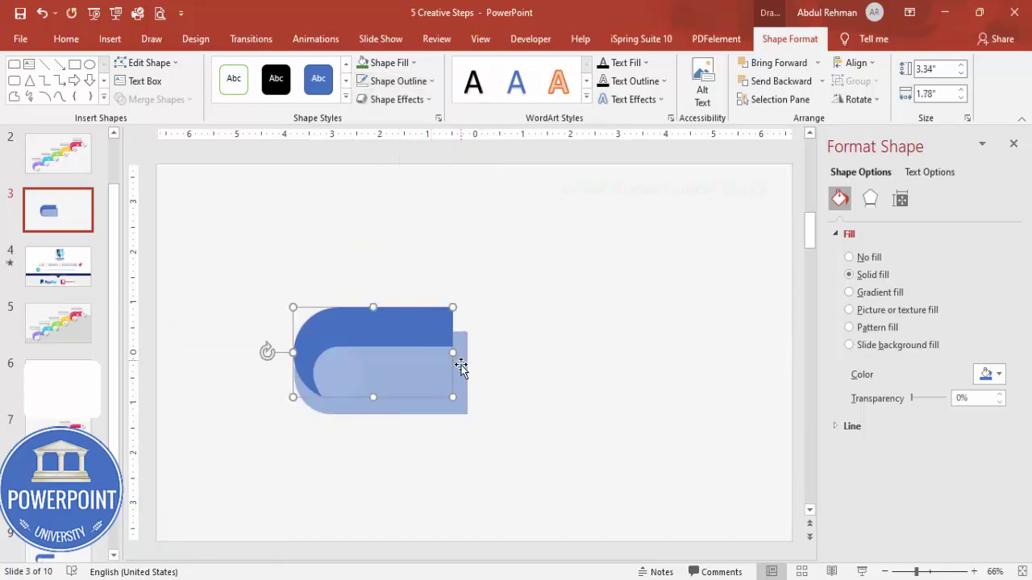
{"action": "left_click", "coordinate": [461, 412], "text": "shift"}
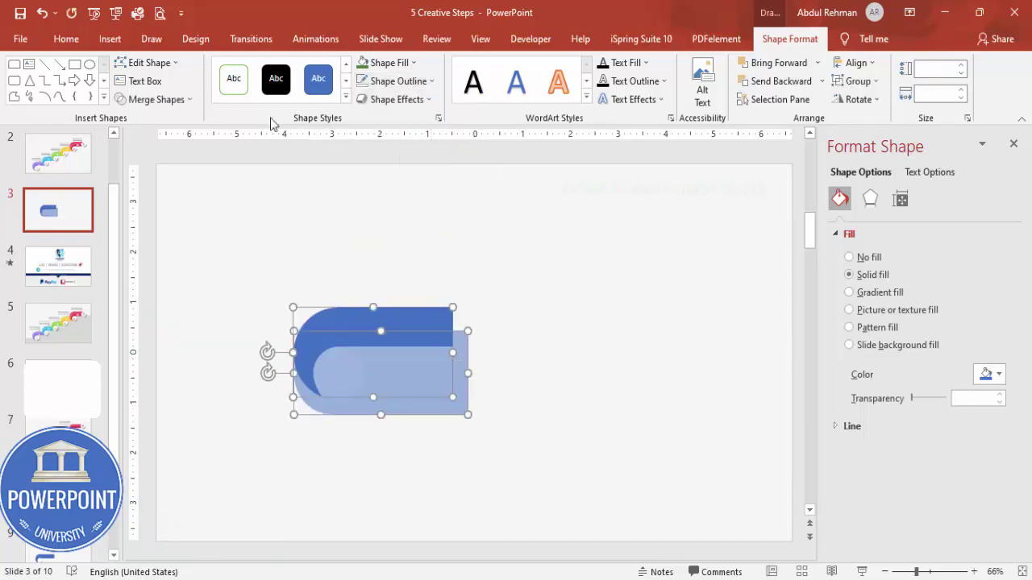
{"action": "left_click", "coordinate": [182, 100]}
{"action": "left_click", "coordinate": [161, 157]}
{"action": "left_click", "coordinate": [281, 237]}
{"action": "left_click_drag", "start_coordinate": [436, 394], "coordinate": [630, 449]}
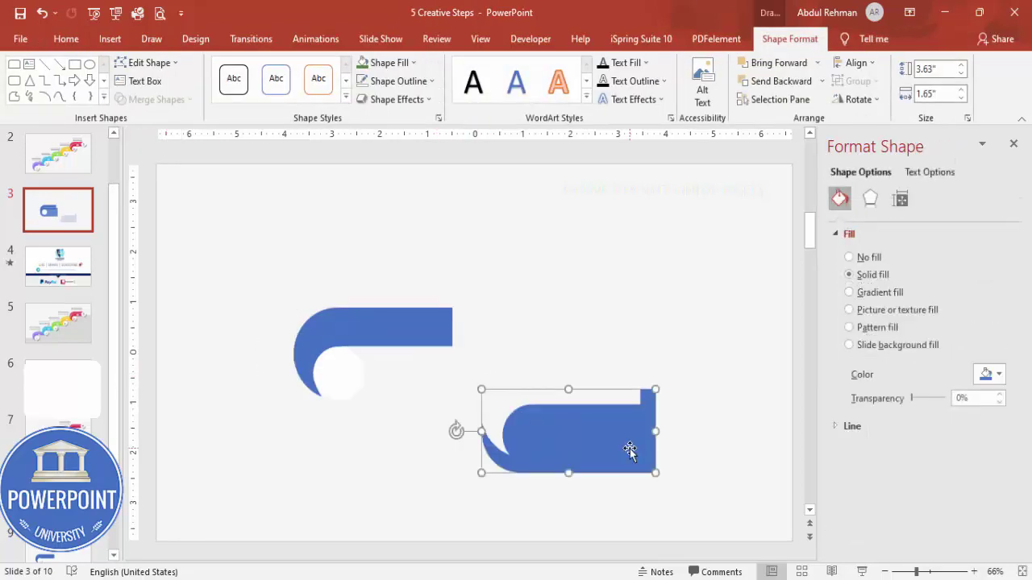
{"action": "key", "text": "Delete"}
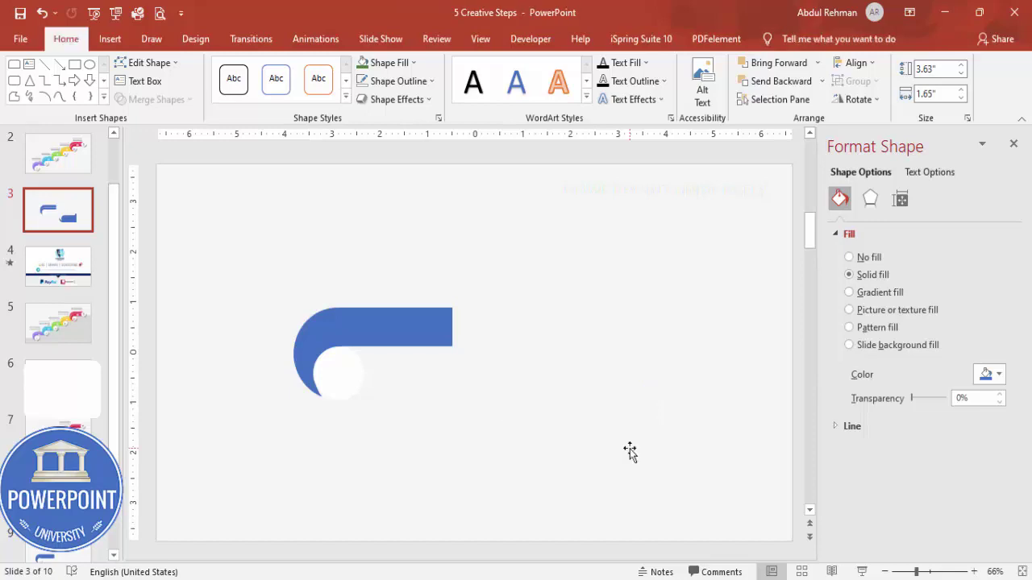
{"action": "left_click_drag", "start_coordinate": [418, 339], "coordinate": [525, 346]}
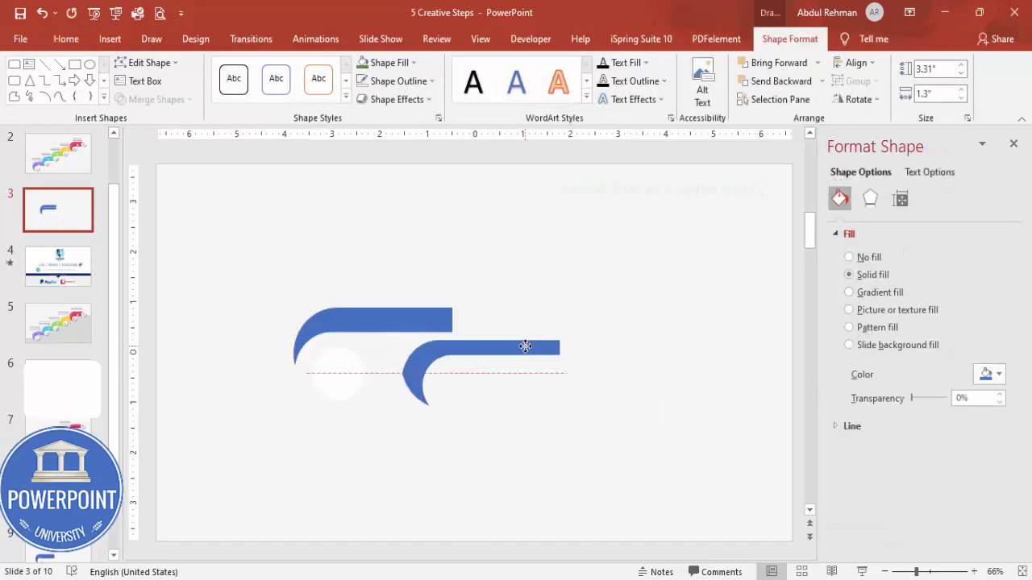
{"action": "key", "text": "ctrl+z"}
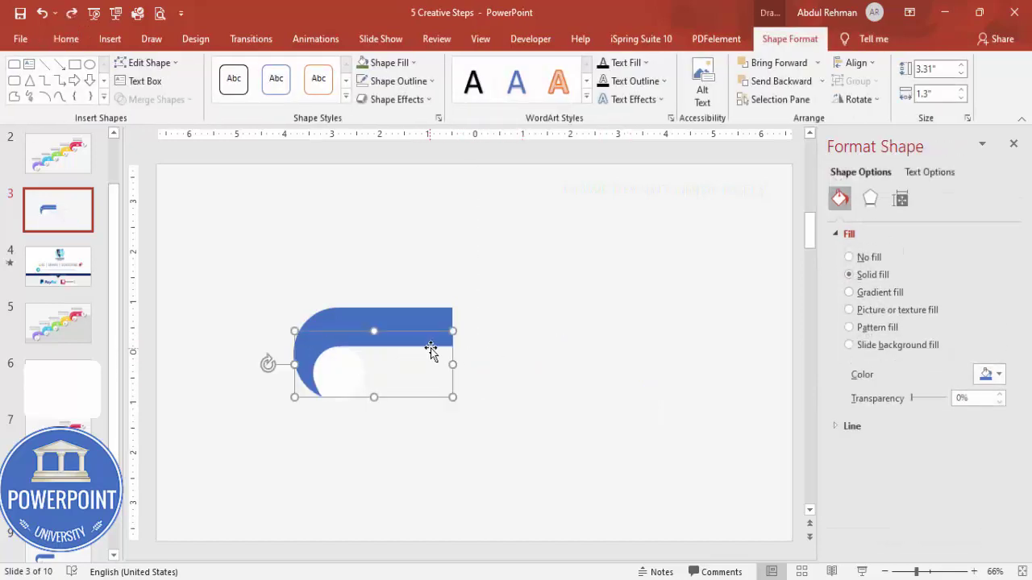
- Fill both curved ribbon pieces green
{"action": "left_click", "coordinate": [997, 375]}
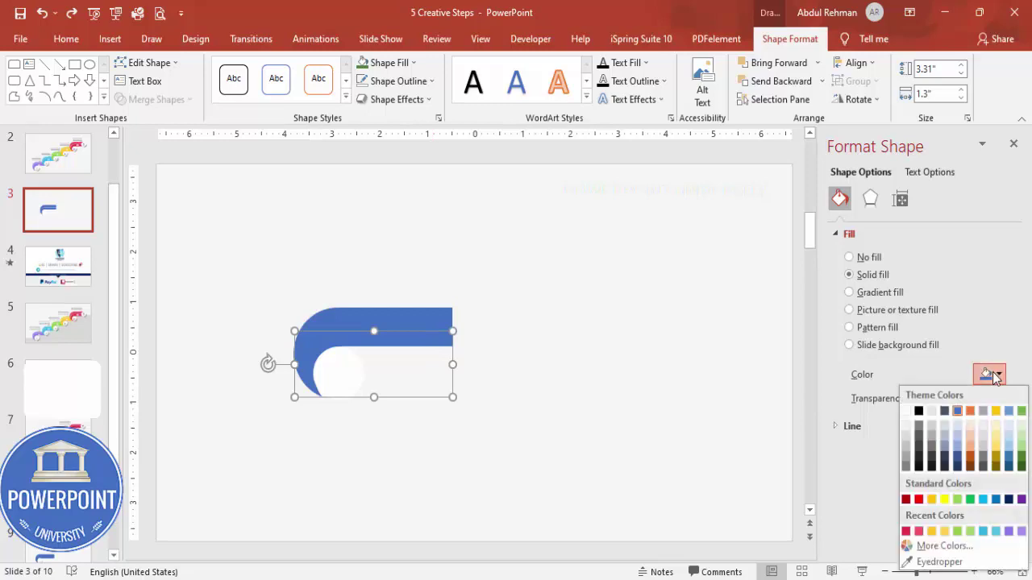
{"action": "left_click", "coordinate": [970, 499]}
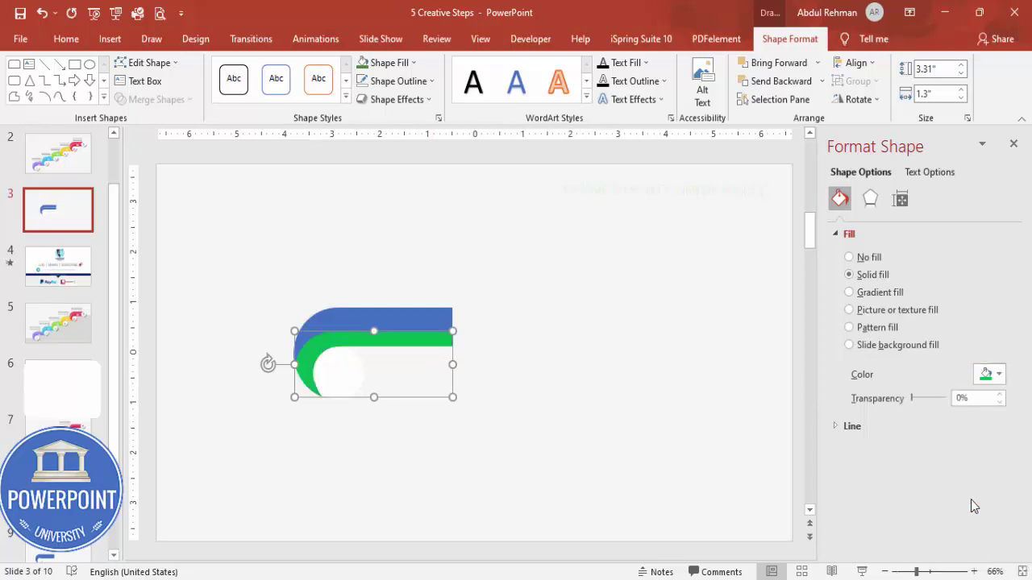
{"action": "left_click", "coordinate": [424, 320]}
{"action": "left_click", "coordinate": [989, 374]}
{"action": "left_click", "coordinate": [971, 500]}
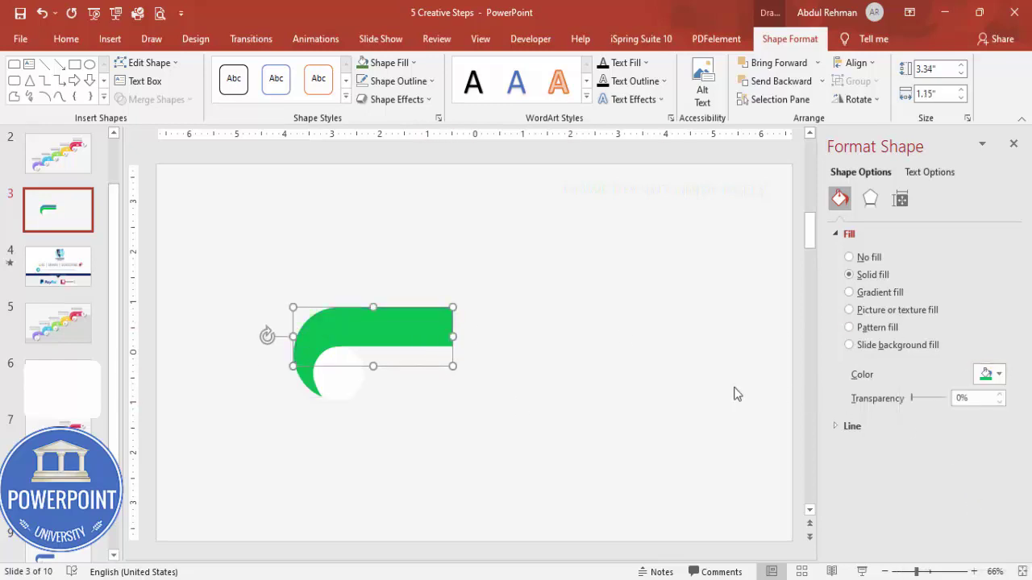
- Darken the upper ribbon piece to a custom green #009A46
{"action": "left_click", "coordinate": [986, 376]}
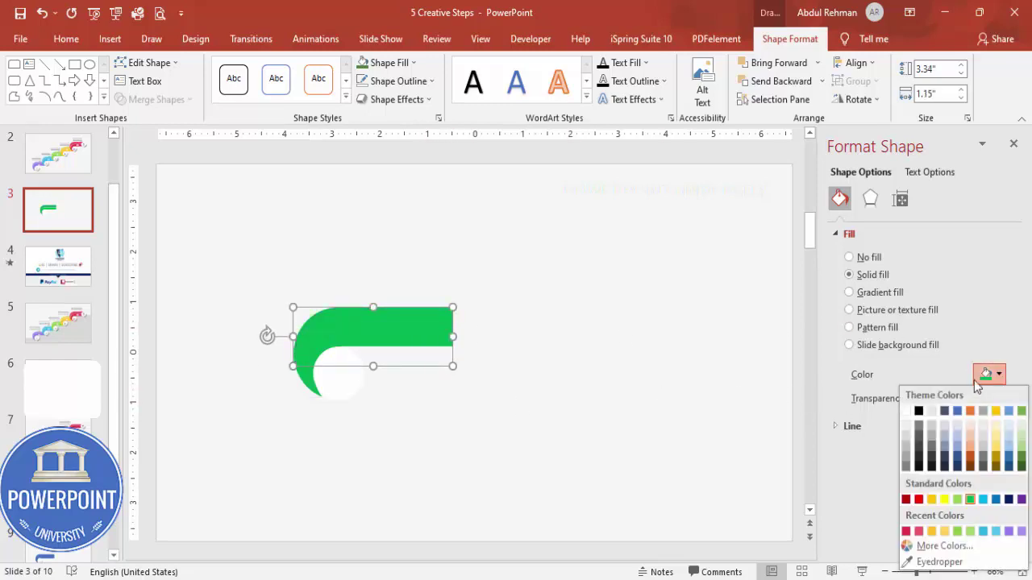
{"action": "left_click", "coordinate": [961, 548]}
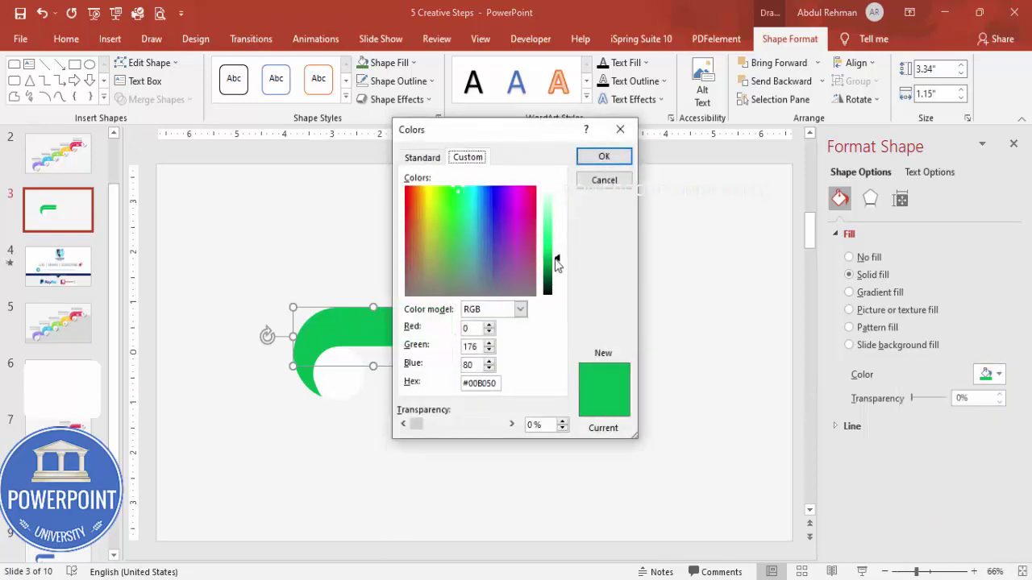
{"action": "left_click_drag", "start_coordinate": [555, 258], "coordinate": [559, 263]}
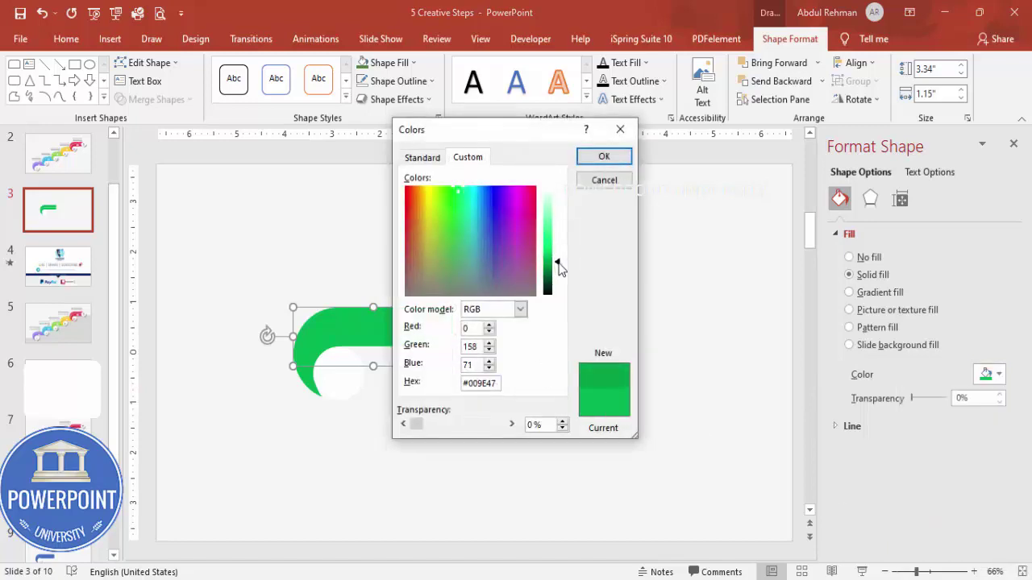
{"action": "left_click", "coordinate": [604, 157]}
{"action": "left_click", "coordinate": [609, 258]}
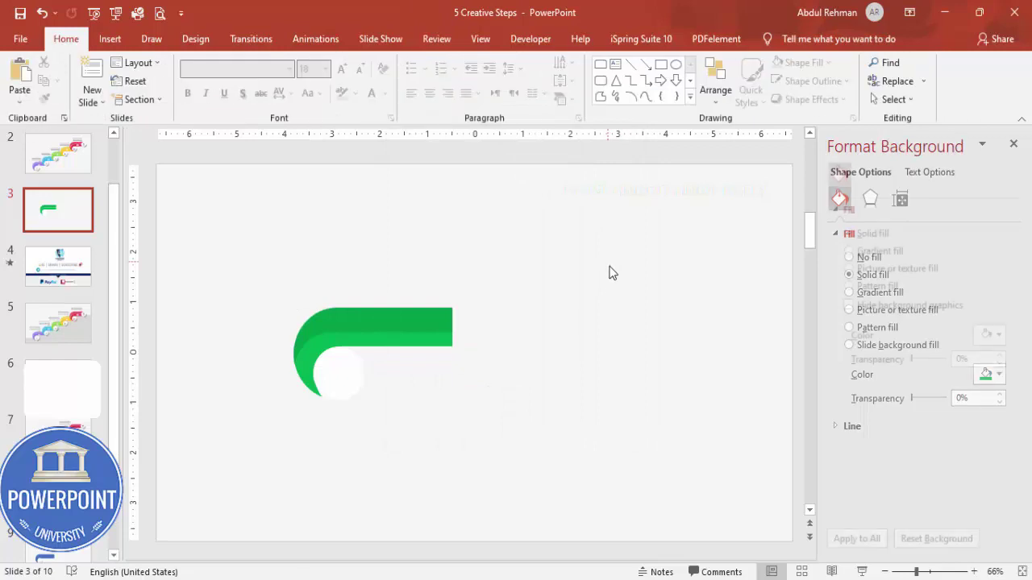
{"action": "left_click", "coordinate": [345, 375]}
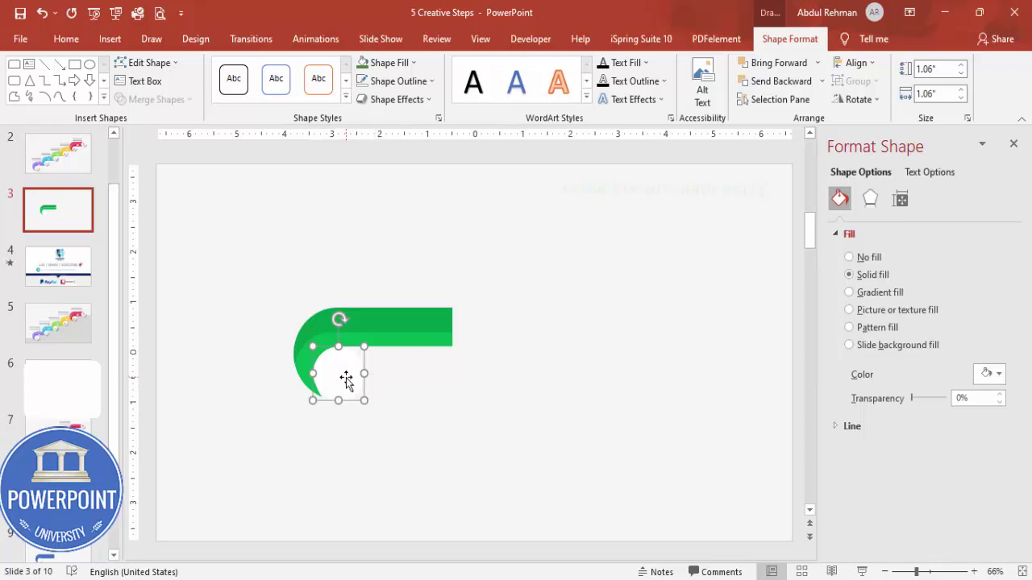
- Duplicate the white circle and give it a two-stop gradient with a 100% transparent white left stop
{"action": "left_click_drag", "start_coordinate": [346, 380], "coordinate": [453, 408]}
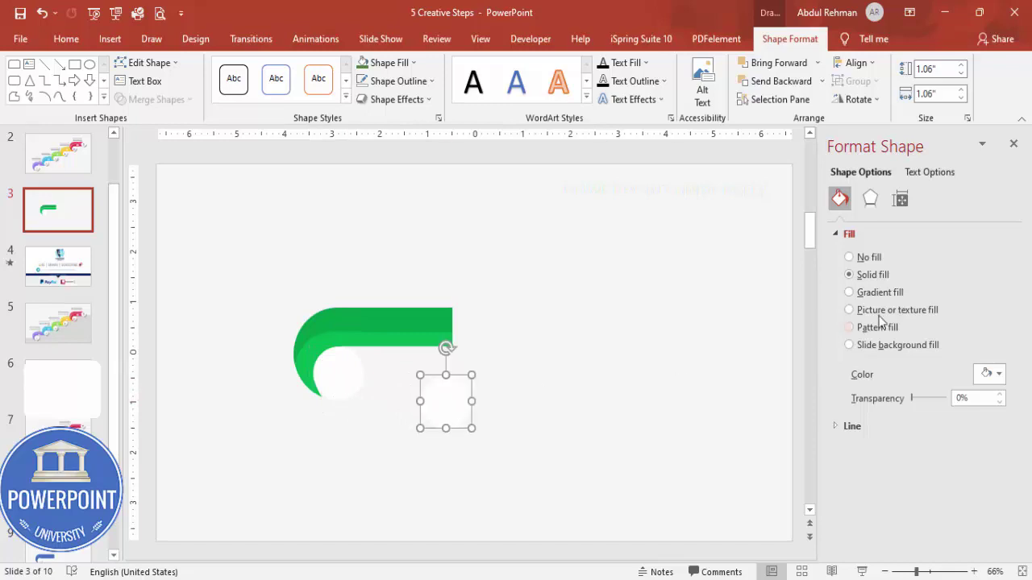
{"action": "left_click", "coordinate": [880, 292]}
{"action": "left_click", "coordinate": [935, 487]}
{"action": "left_click", "coordinate": [996, 489]}
{"action": "left_click", "coordinate": [996, 488]}
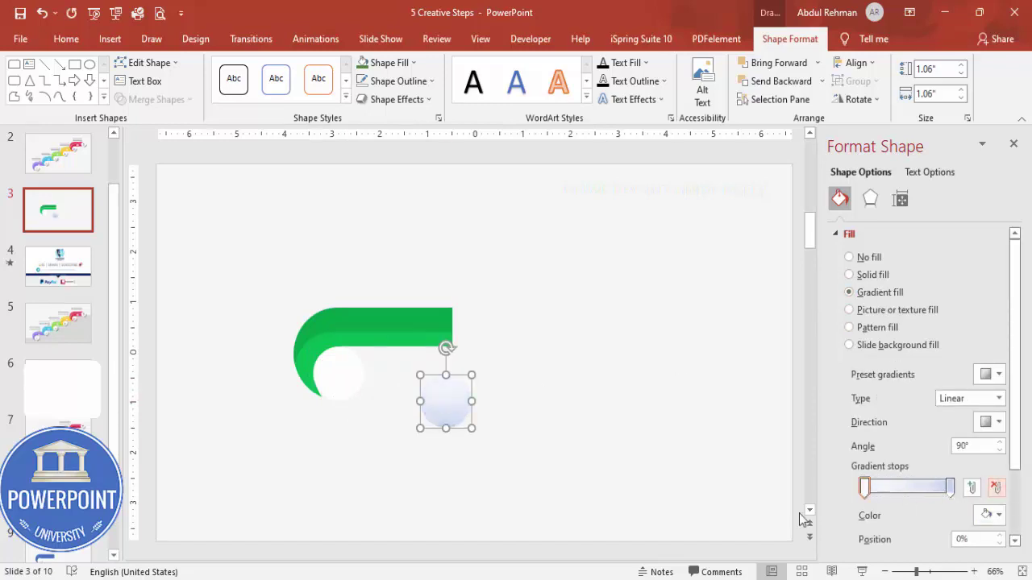
{"action": "left_click", "coordinate": [864, 487]}
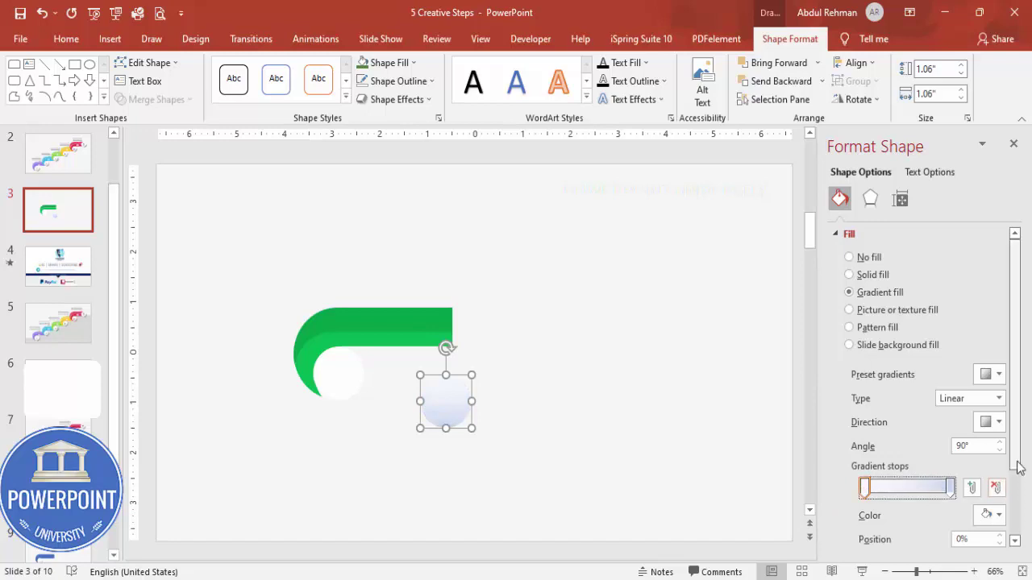
{"action": "scroll", "coordinate": [968, 484], "scroll_direction": "down", "scroll_amount": 1}
{"action": "left_click", "coordinate": [987, 480]}
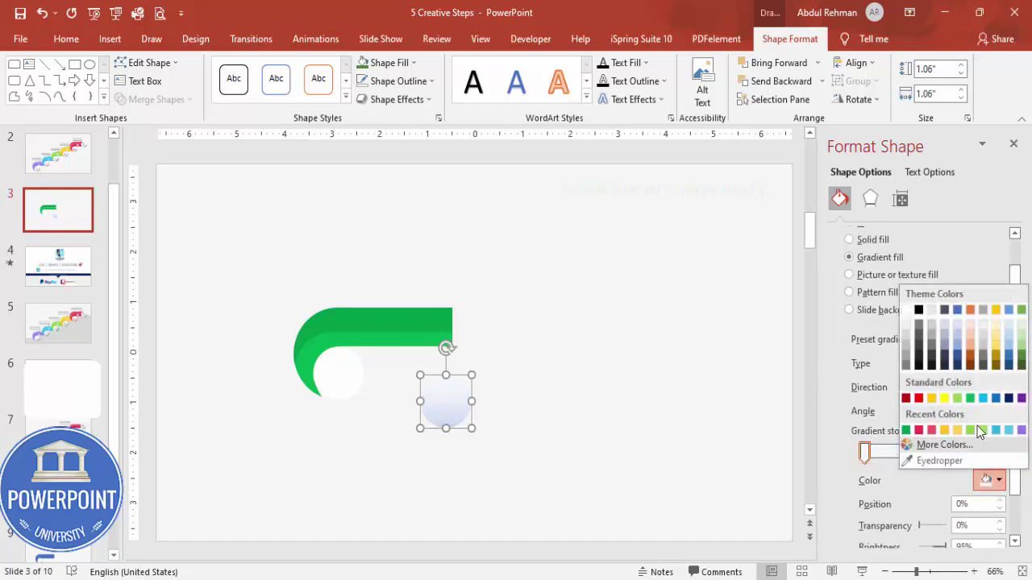
{"action": "left_click", "coordinate": [906, 311]}
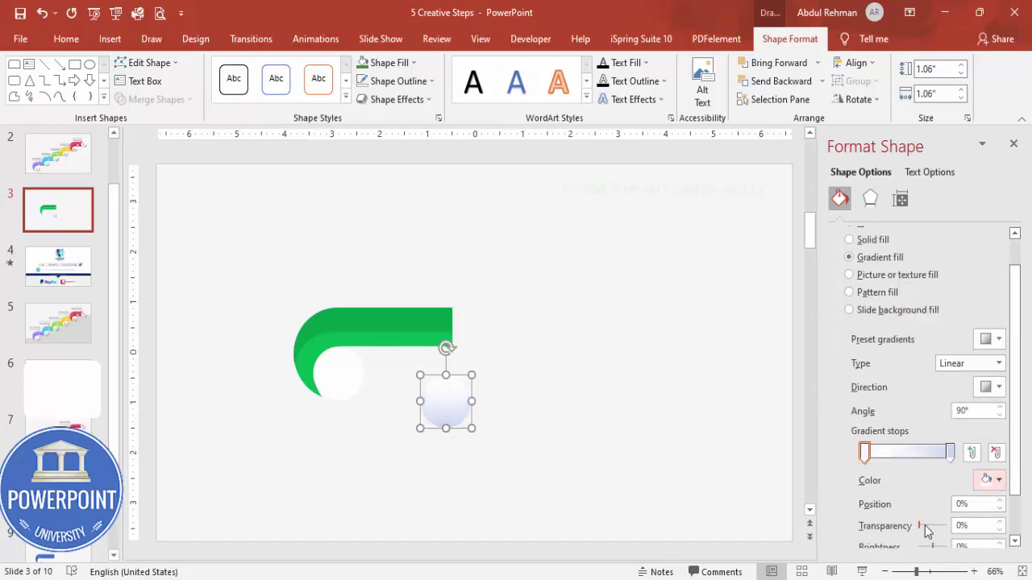
{"action": "left_click_drag", "start_coordinate": [921, 528], "coordinate": [956, 528]}
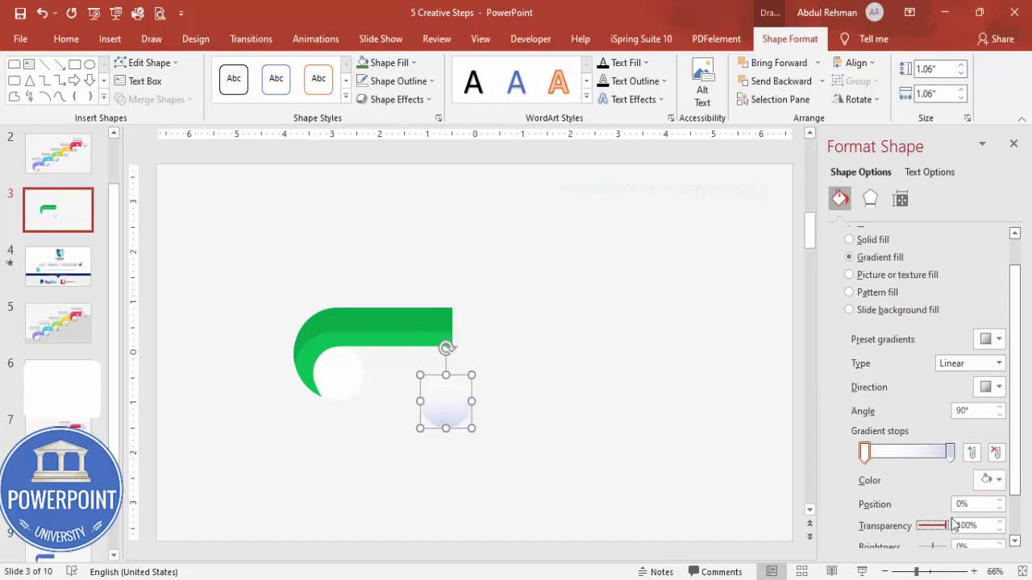
- Set the gradient's right stop to grey and its angle to 70°
{"action": "left_click", "coordinate": [950, 452]}
{"action": "left_click", "coordinate": [990, 480]}
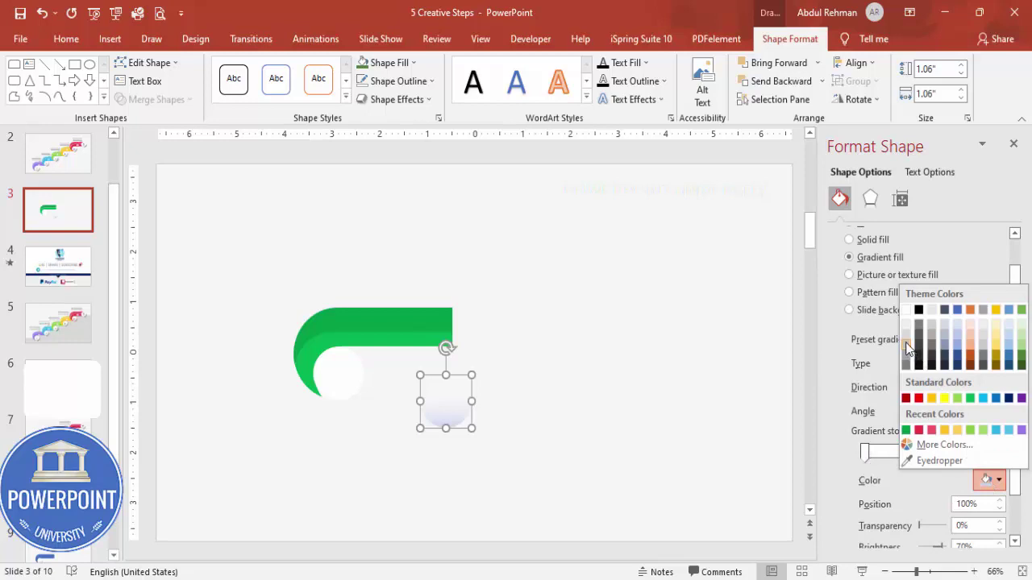
{"action": "left_click", "coordinate": [907, 348]}
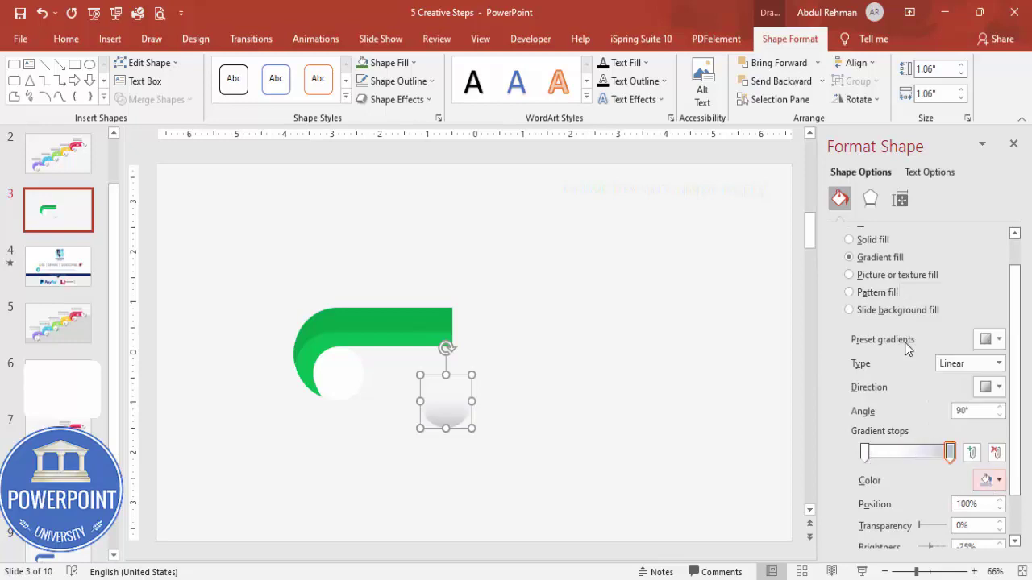
{"action": "left_click", "coordinate": [1000, 406]}
{"action": "left_click", "coordinate": [999, 416]}
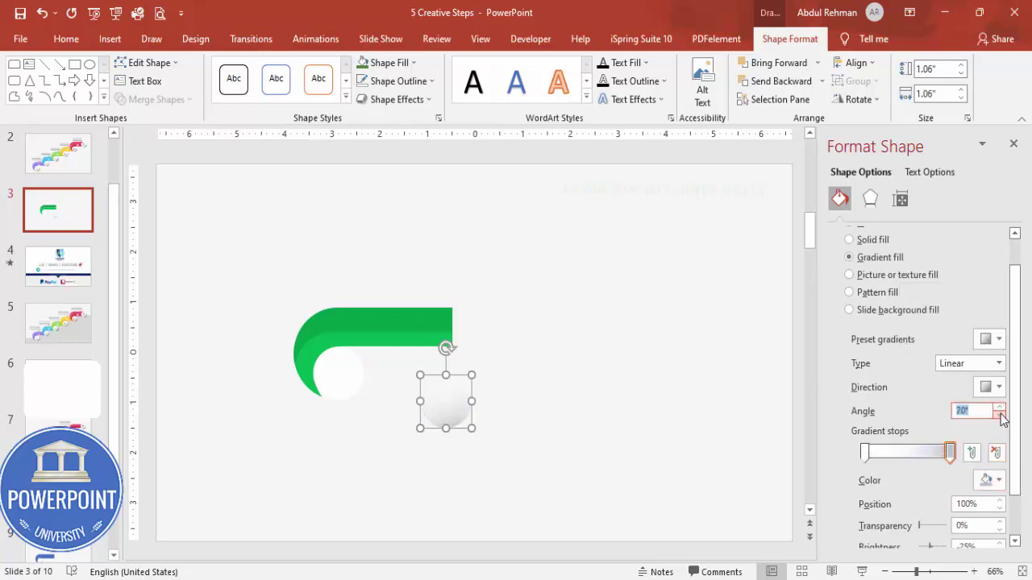
- Seat the gradient circle inside the green ribbon's inner curve
{"action": "left_click_drag", "start_coordinate": [444, 410], "coordinate": [336, 374]}
{"action": "left_click", "coordinate": [932, 572]}
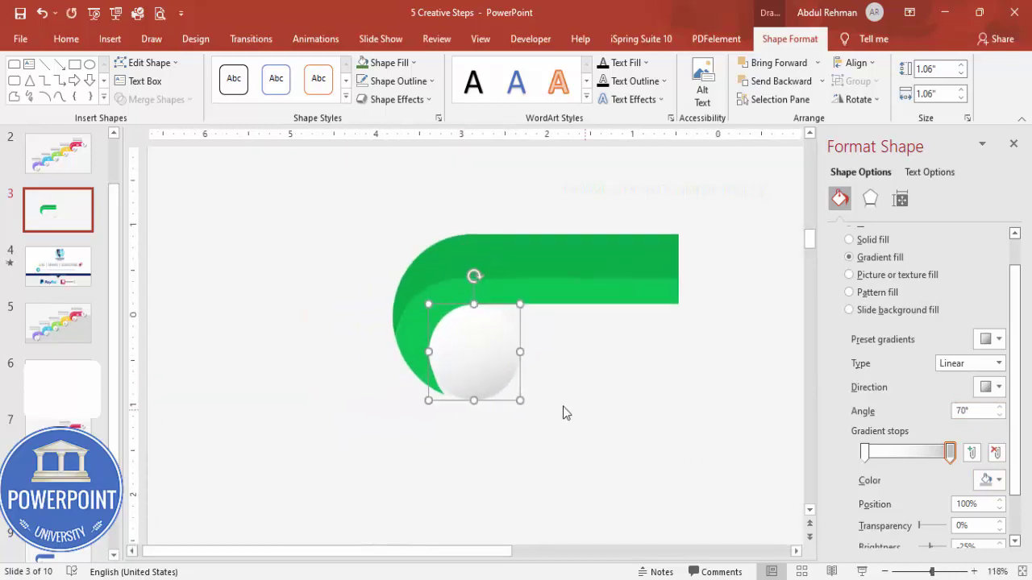
{"action": "mouse_move", "coordinate": [497, 379]}
{"action": "left_mouse_down"}
{"action": "mouse_move", "coordinate": [488, 352]}
{"action": "mouse_move", "coordinate": [488, 363]}
{"action": "left_mouse_up"}
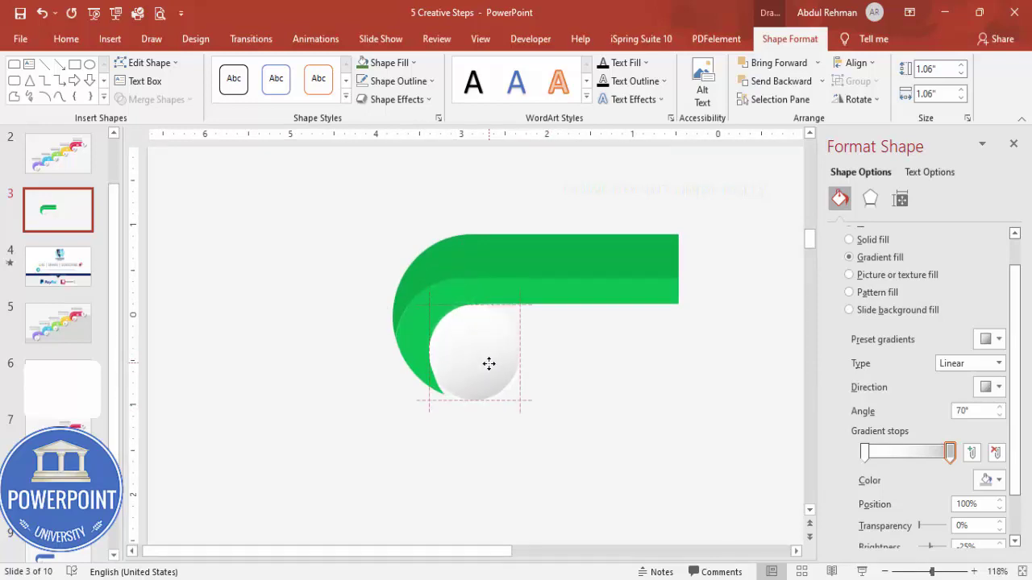
{"action": "left_click_drag", "start_coordinate": [488, 363], "coordinate": [489, 363]}
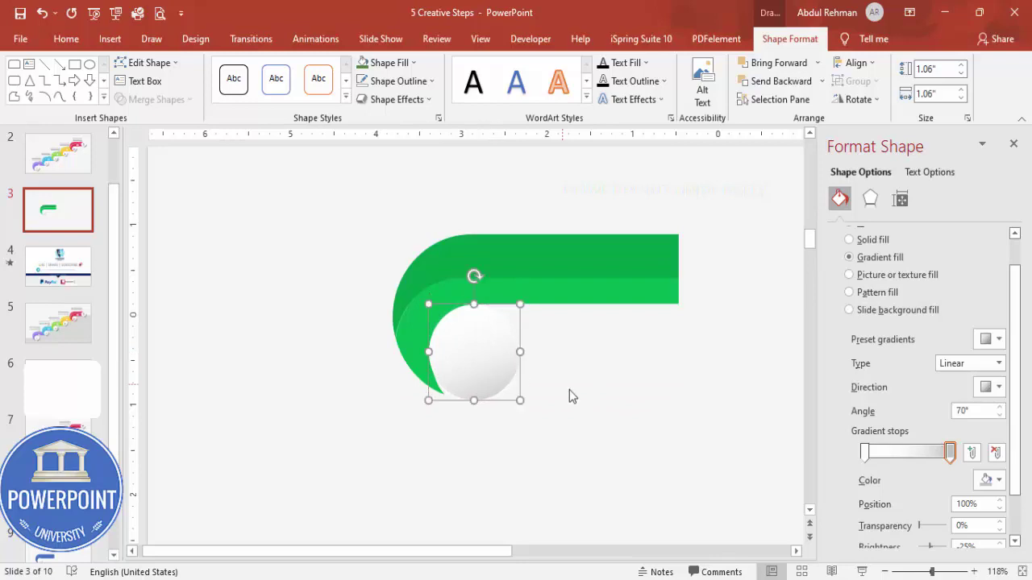
{"action": "left_click", "coordinate": [578, 396]}
{"action": "left_click", "coordinate": [483, 379]}
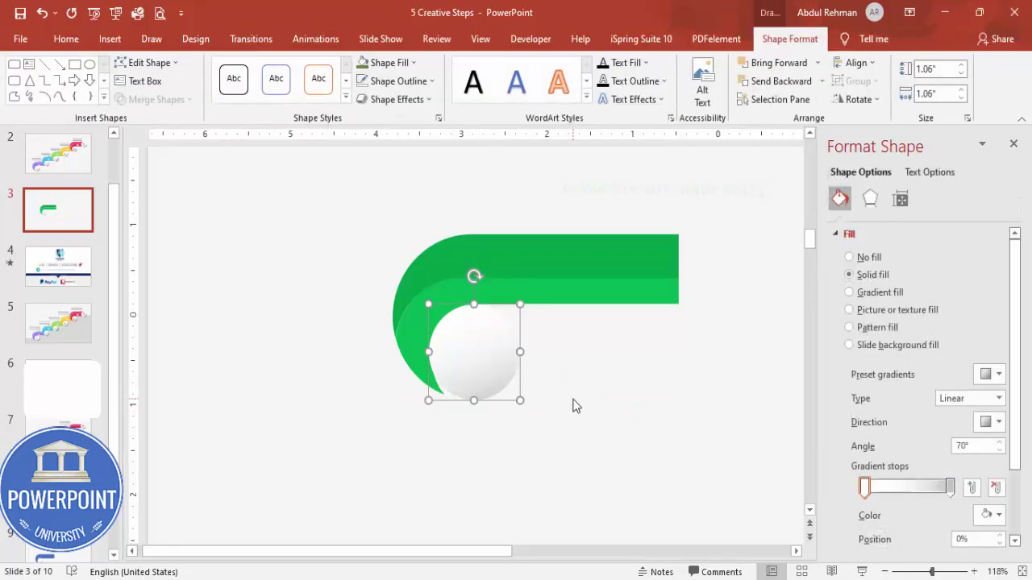
- Copy the circle as a solid black, 84% transparent circle with 12 pt soft edges
{"action": "left_click_drag", "start_coordinate": [509, 405], "coordinate": [652, 458]}
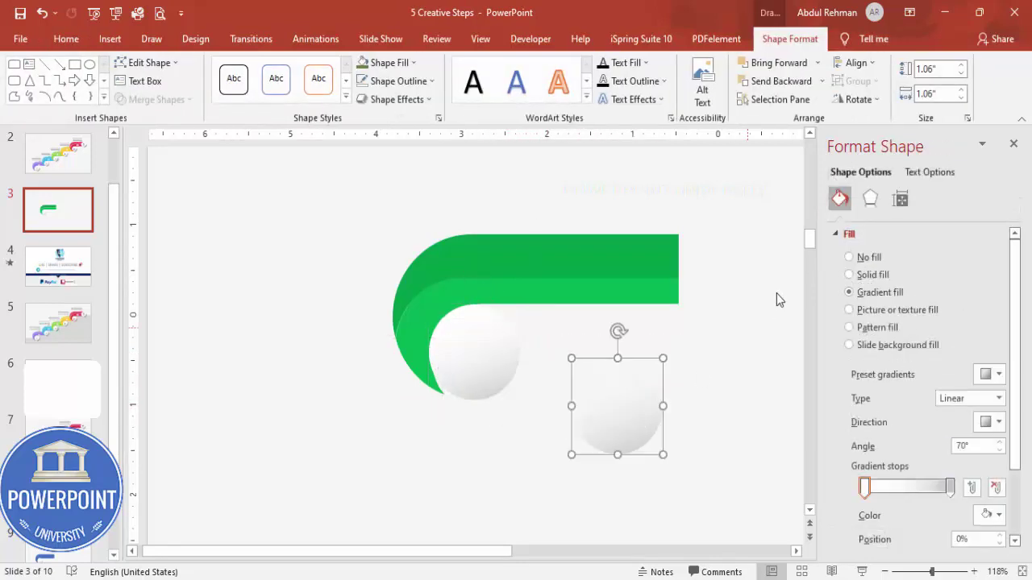
{"action": "left_click", "coordinate": [878, 275]}
{"action": "left_click", "coordinate": [991, 374]}
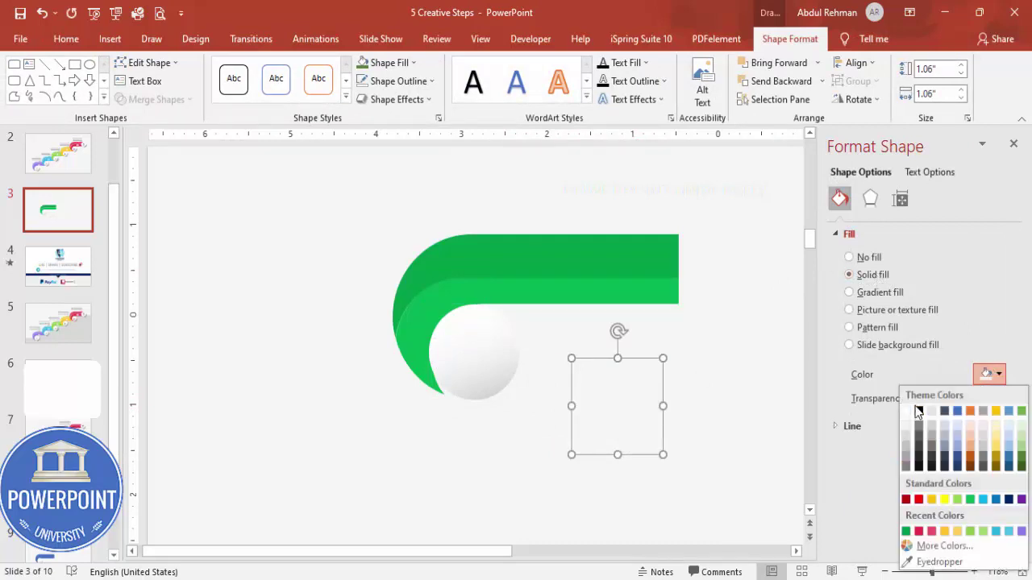
{"action": "left_click", "coordinate": [919, 411]}
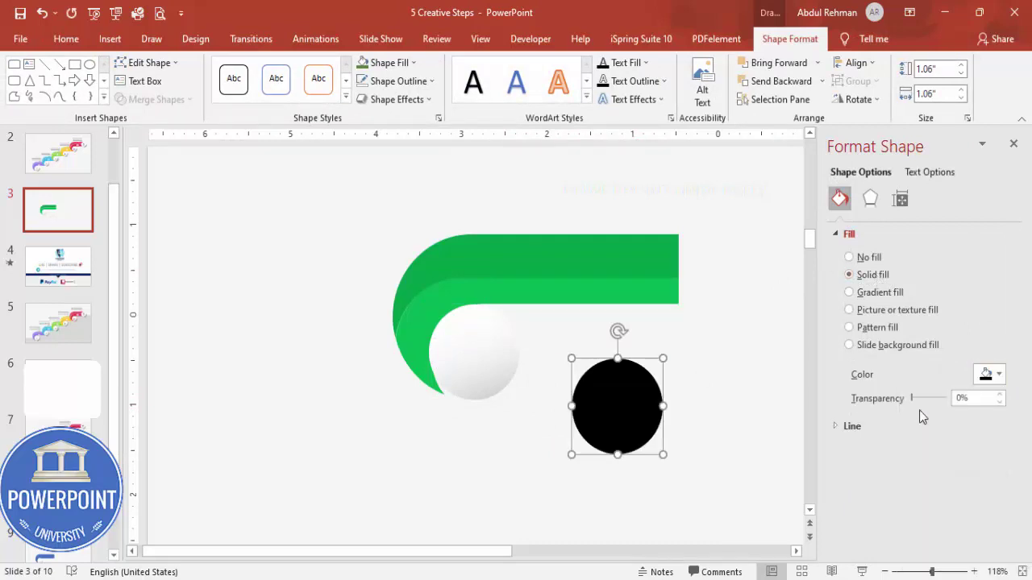
{"action": "left_click_drag", "start_coordinate": [913, 396], "coordinate": [940, 398]}
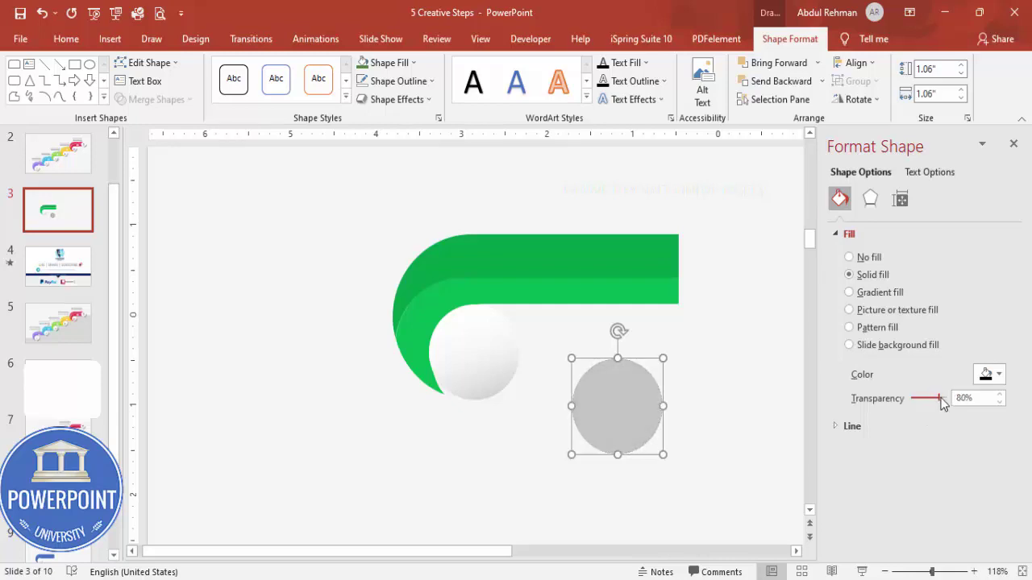
{"action": "left_click", "coordinate": [871, 200]}
{"action": "left_click", "coordinate": [882, 298]}
{"action": "left_click_drag", "start_coordinate": [999, 338], "coordinate": [1000, 337]}
- Place the shadow circle under the white circle, enlarge it to 1.24", and send it to back
{"action": "left_click_drag", "start_coordinate": [567, 402], "coordinate": [473, 370]}
{"action": "left_click_drag", "start_coordinate": [529, 333], "coordinate": [544, 315]}
{"action": "left_click_drag", "start_coordinate": [518, 382], "coordinate": [503, 376]}
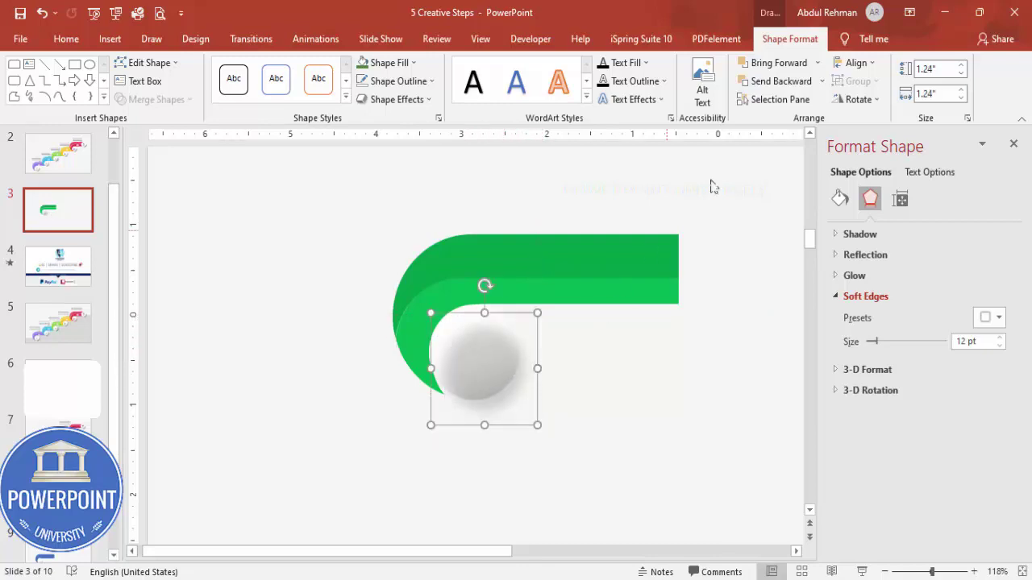
{"action": "left_click", "coordinate": [821, 80]}
{"action": "left_click", "coordinate": [786, 120]}
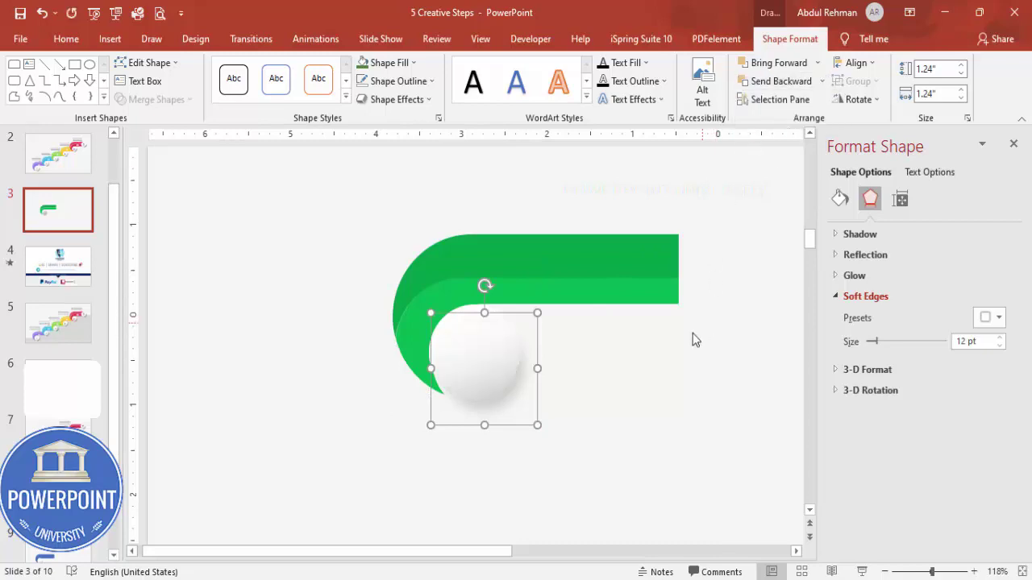
{"action": "left_click", "coordinate": [548, 430]}
{"action": "left_click", "coordinate": [515, 402]}
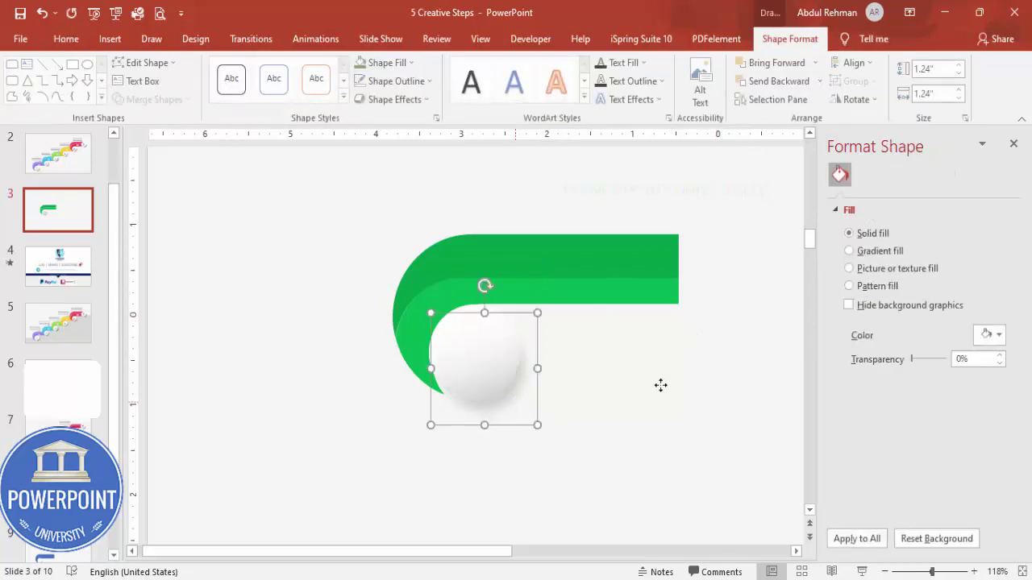
{"action": "scroll", "coordinate": [490, 387], "scroll_direction": "down", "scroll_amount": 5}
{"action": "left_click", "coordinate": [453, 444]}
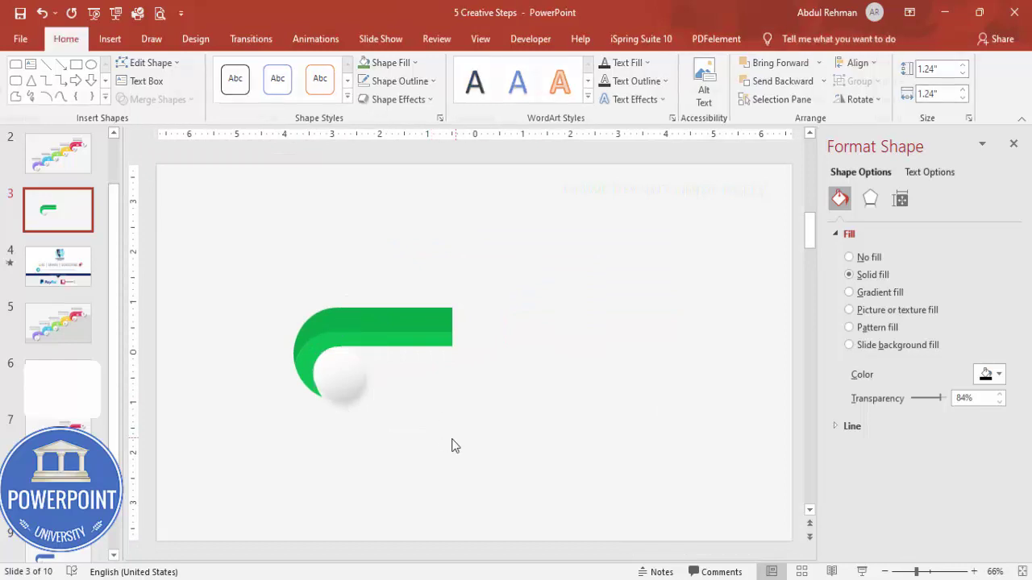
{"action": "left_click_drag", "start_coordinate": [261, 278], "coordinate": [537, 467]}
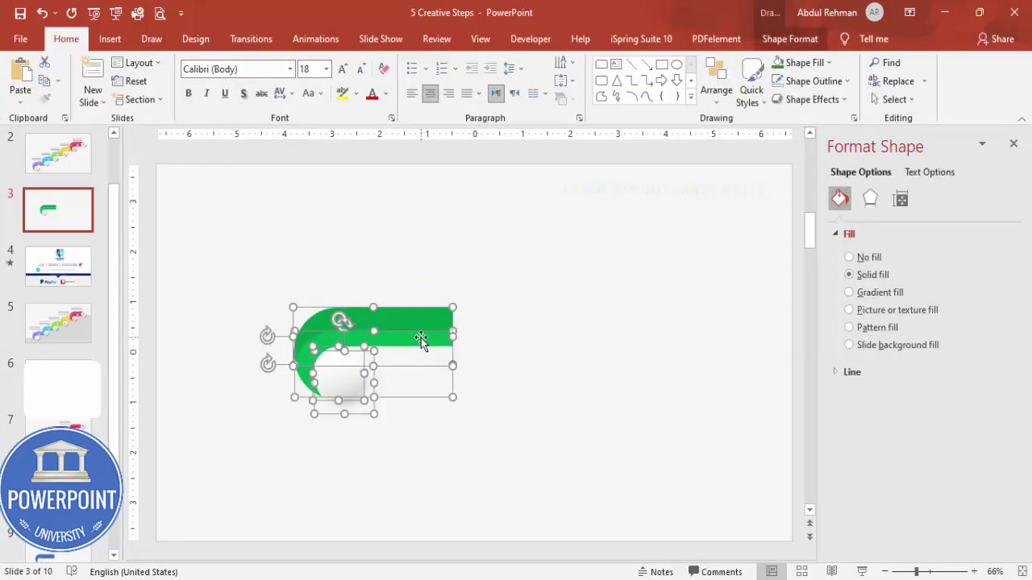
- Group the green ribbon and circles, then copy it diagonally up-right into four rising steps
{"action": "key", "text": "ctrl+g"}
{"action": "left_click_drag", "start_coordinate": [421, 341], "coordinate": [385, 441]}
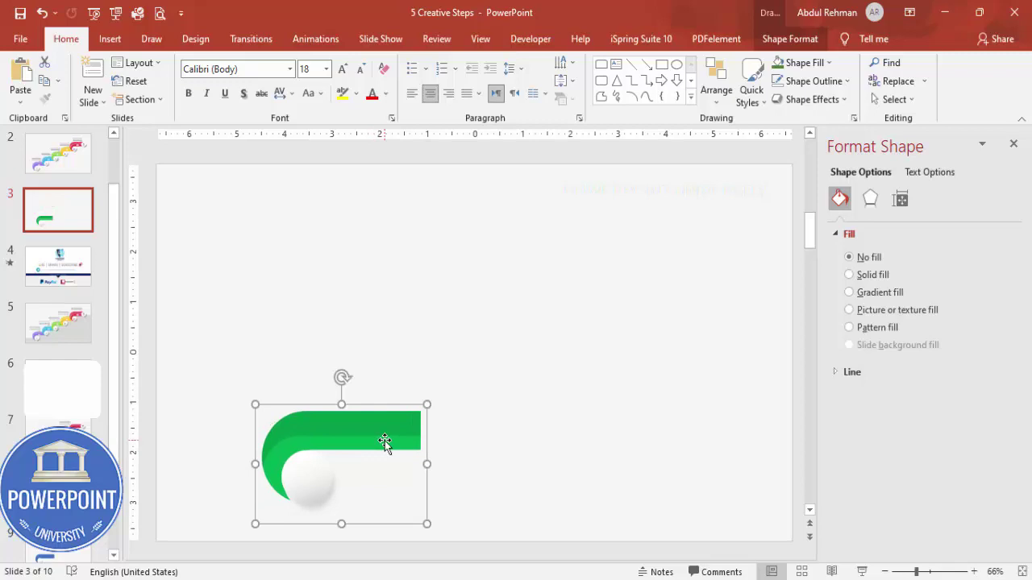
{"action": "left_click_drag", "start_coordinate": [384, 441], "coordinate": [441, 384]}
{"action": "key", "text": "ctrl+d"}
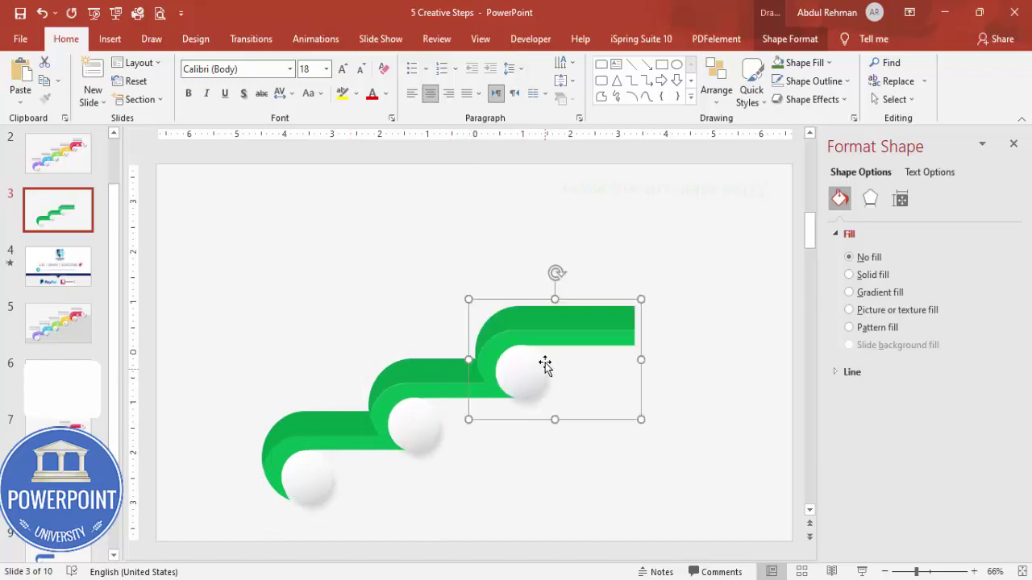
{"action": "key", "text": "ctrl+d"}
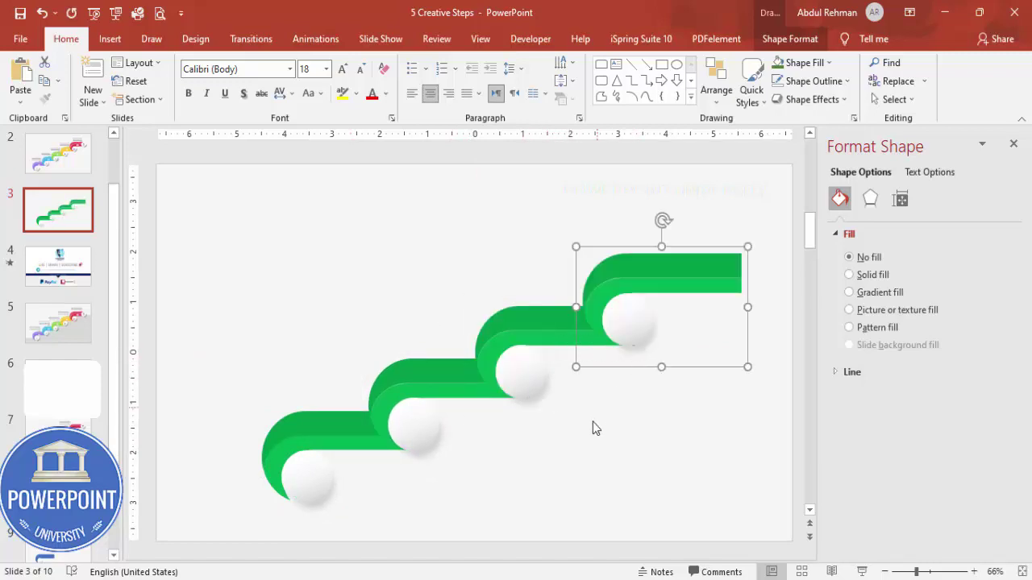
{"action": "left_click", "coordinate": [594, 417]}
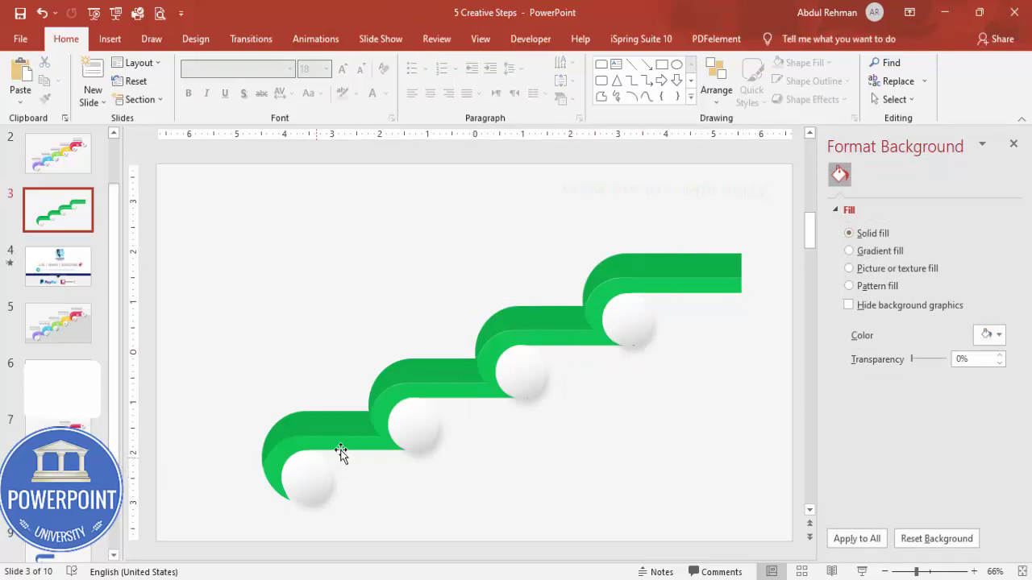
- Fill the second step's lower ribbon yellow and its upper ribbon orange
{"action": "left_click", "coordinate": [462, 399]}
{"action": "left_click", "coordinate": [462, 395]}
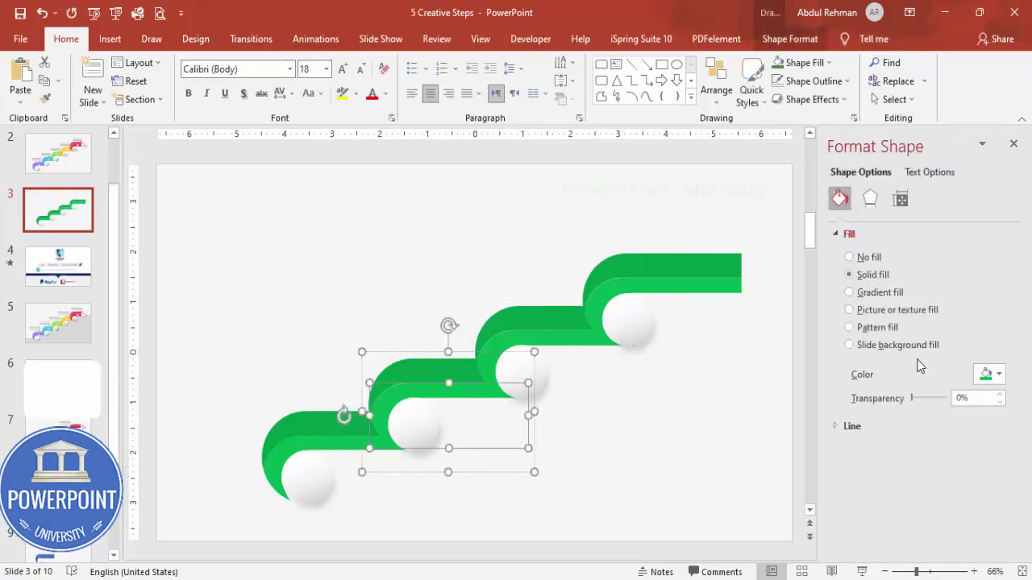
{"action": "left_click", "coordinate": [991, 376]}
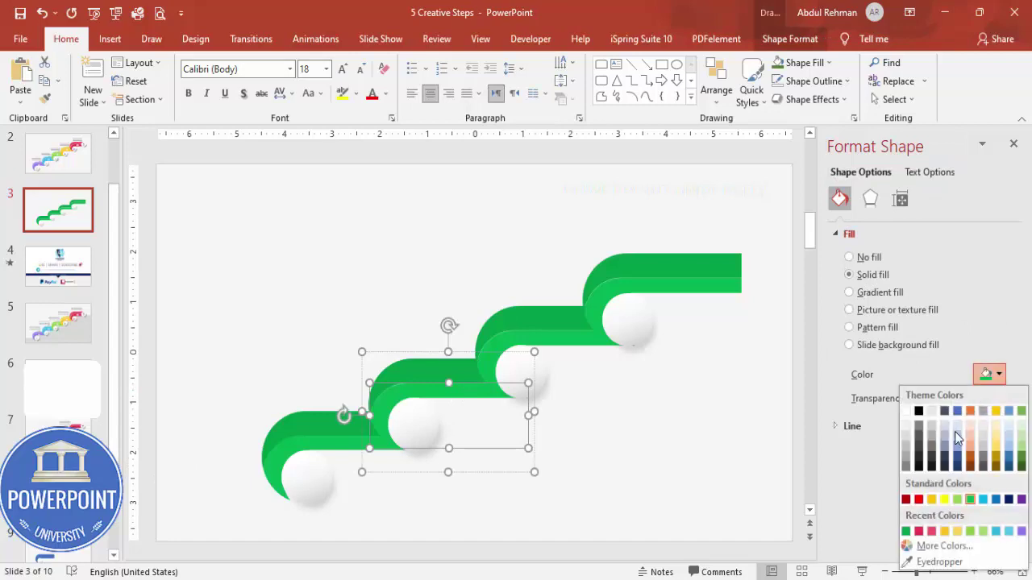
{"action": "left_click", "coordinate": [944, 498]}
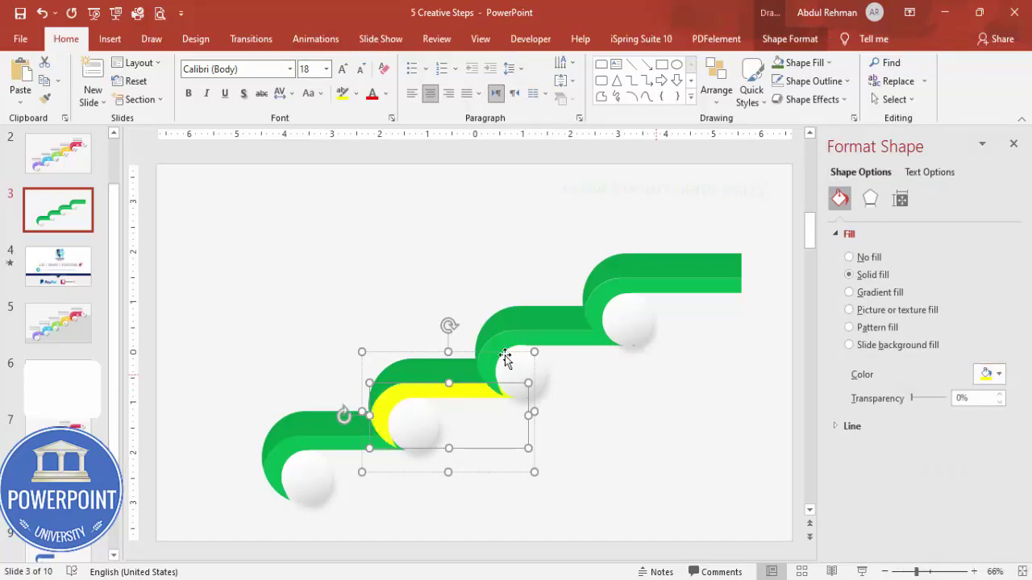
{"action": "left_click", "coordinate": [428, 368]}
{"action": "left_click", "coordinate": [999, 375]}
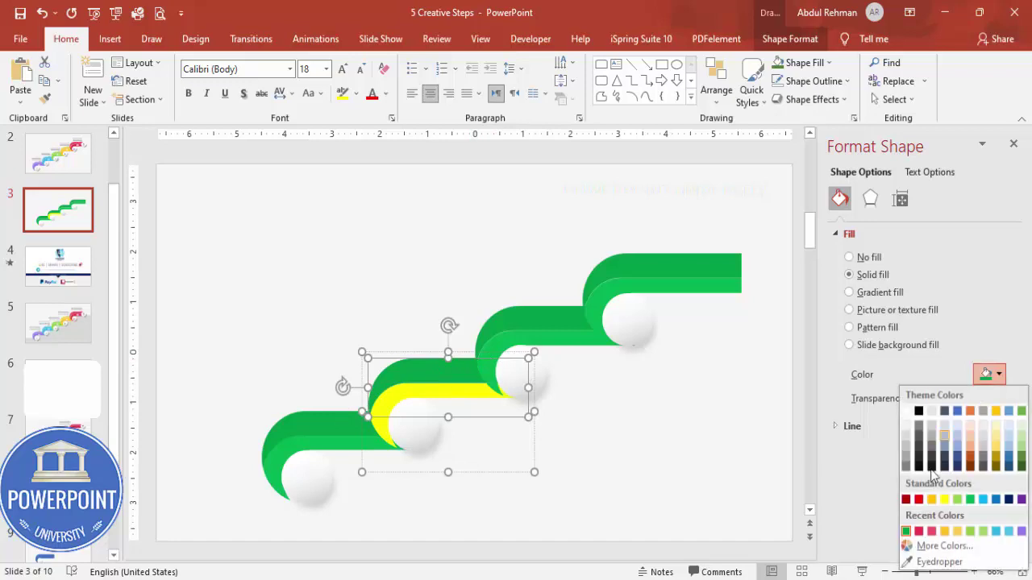
{"action": "left_click", "coordinate": [931, 499]}
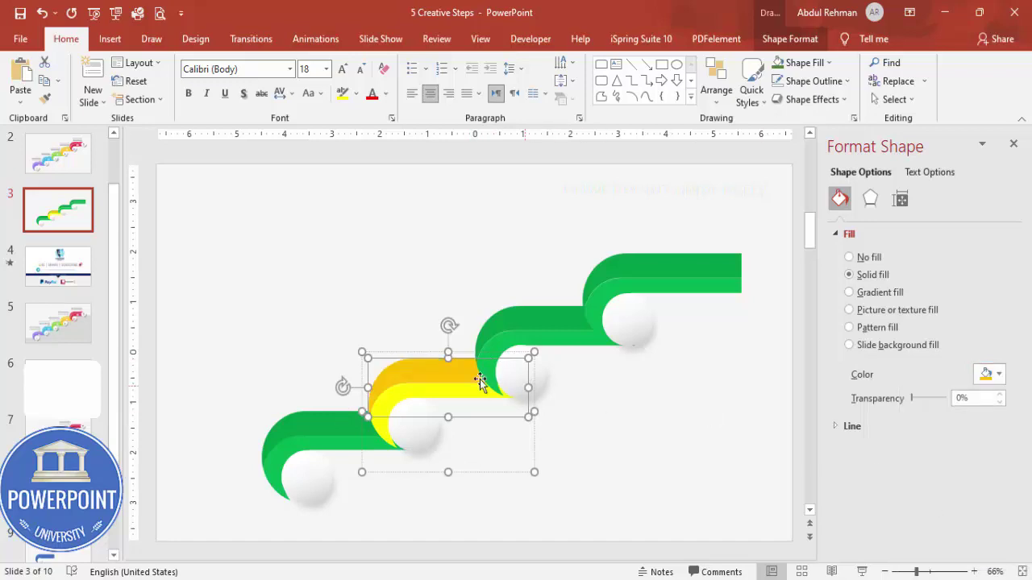
- Give the third step a solid light blue lower ribbon and dark blue upper ribbon
{"action": "left_click", "coordinate": [584, 337]}
{"action": "left_click", "coordinate": [849, 274]}
{"action": "left_click", "coordinate": [999, 375]}
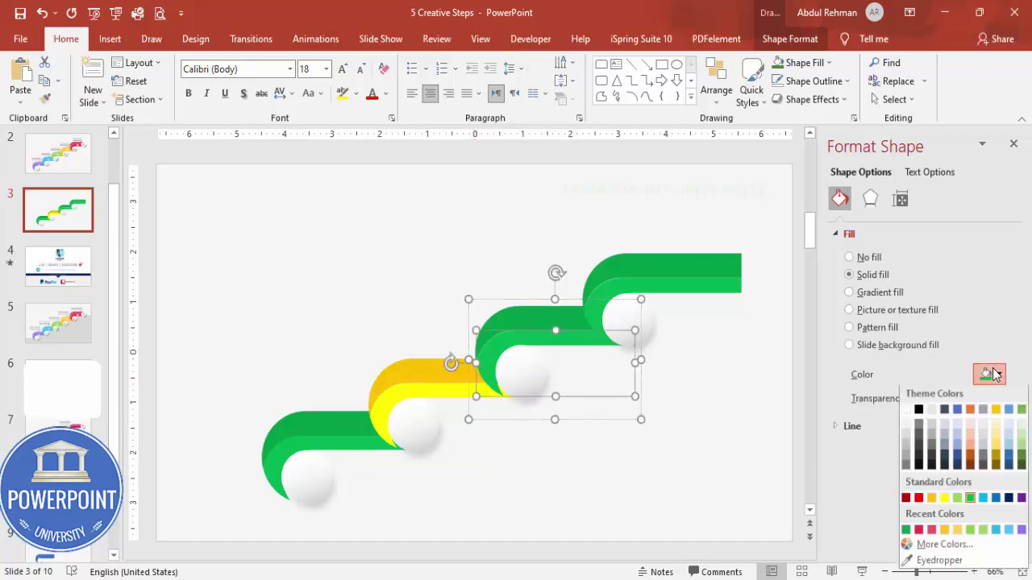
{"action": "left_click", "coordinate": [983, 499]}
{"action": "left_click", "coordinate": [513, 321]}
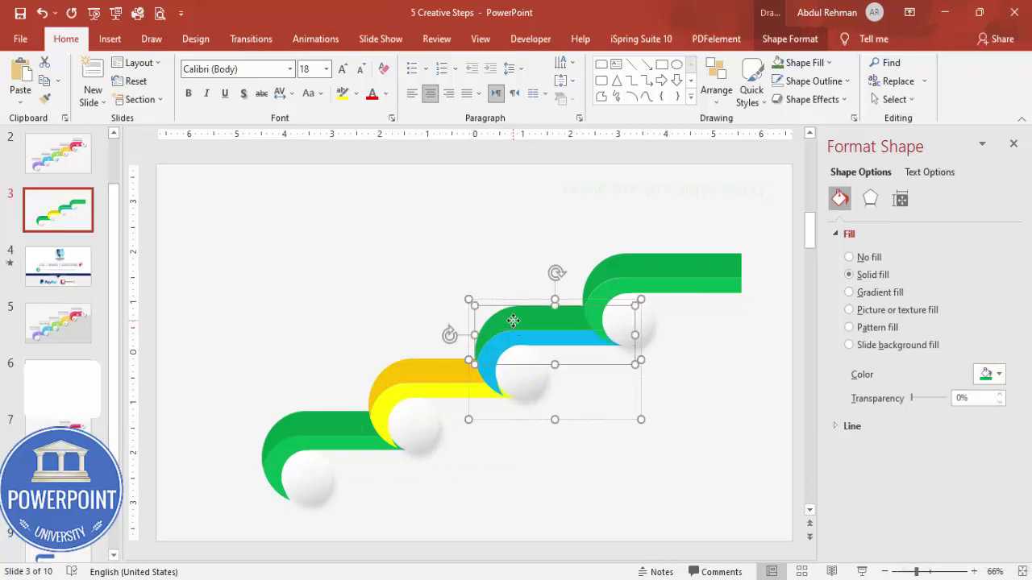
{"action": "left_click", "coordinate": [998, 375]}
{"action": "left_click", "coordinate": [995, 502]}
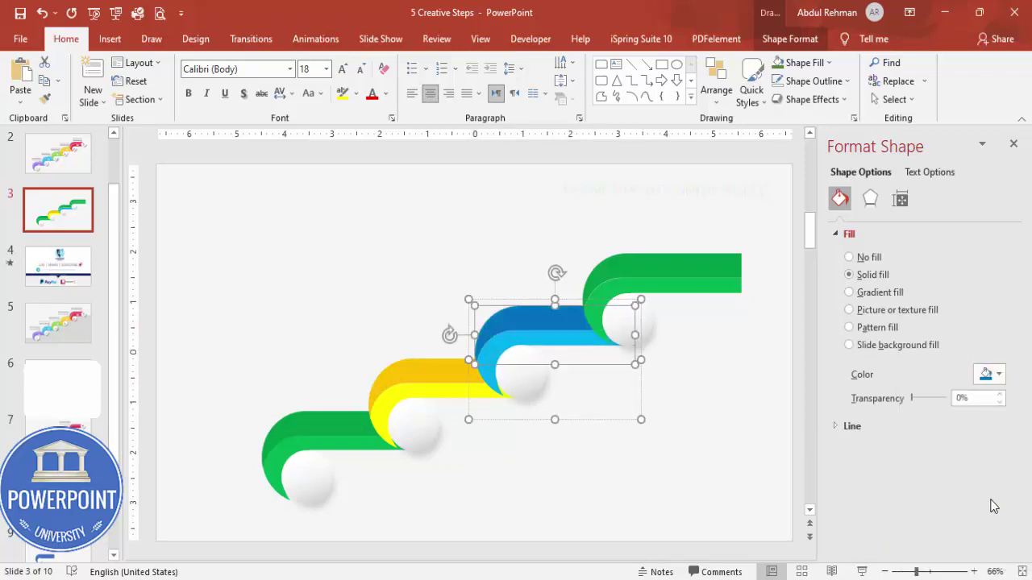
- Give the top step a solid light purple lower ribbon and dark purple upper ribbon
{"action": "left_click", "coordinate": [673, 287]}
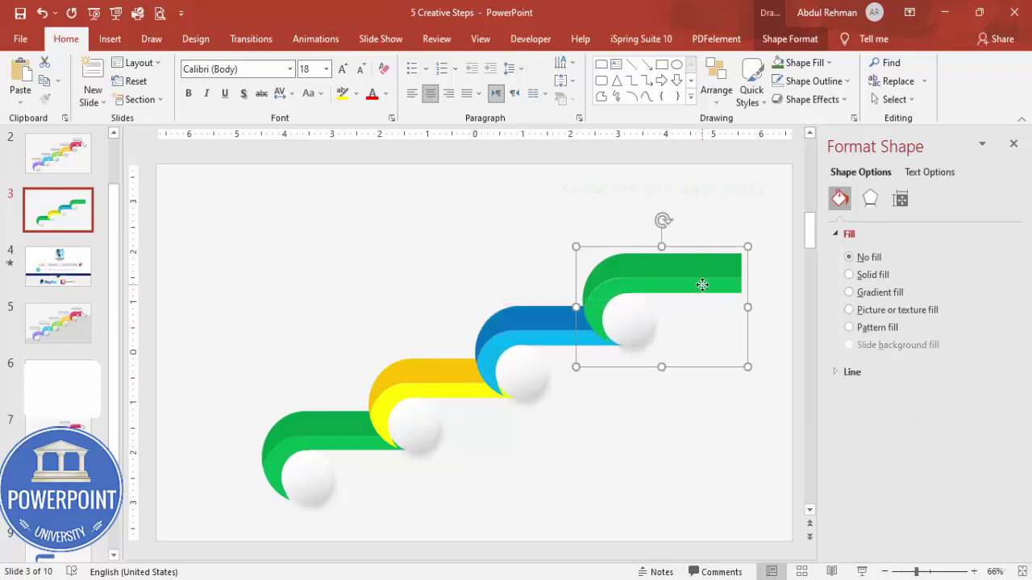
{"action": "left_click", "coordinate": [866, 275]}
{"action": "left_click", "coordinate": [988, 374]}
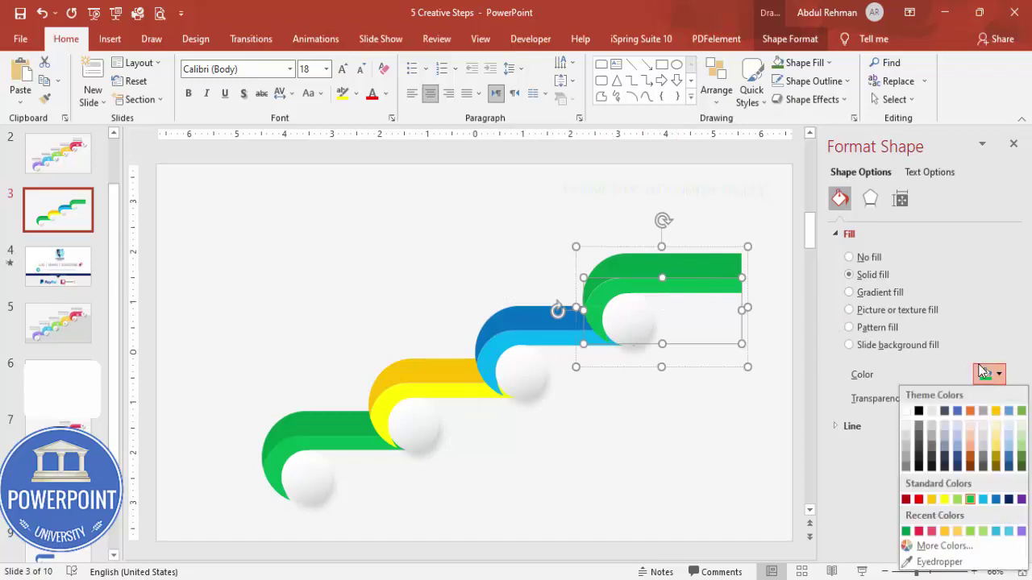
{"action": "left_click", "coordinate": [1021, 532]}
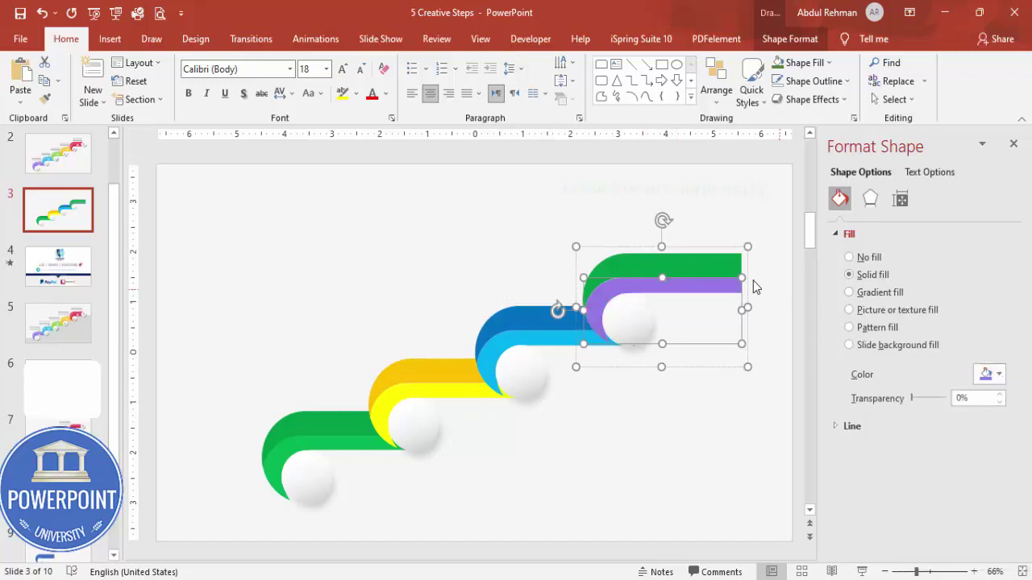
{"action": "left_click", "coordinate": [987, 374]}
{"action": "left_click", "coordinate": [1021, 500]}
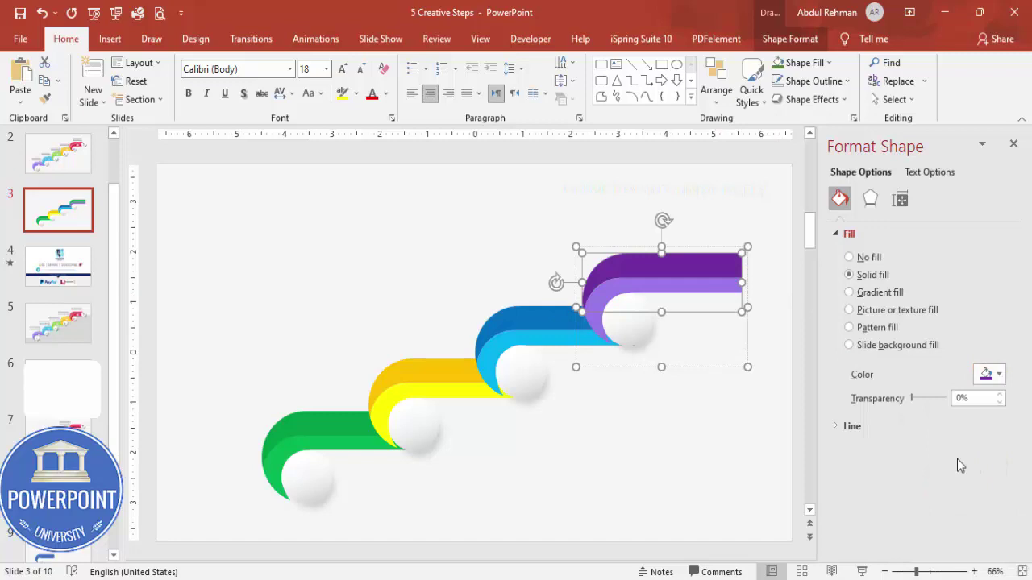
{"action": "left_click", "coordinate": [651, 466]}
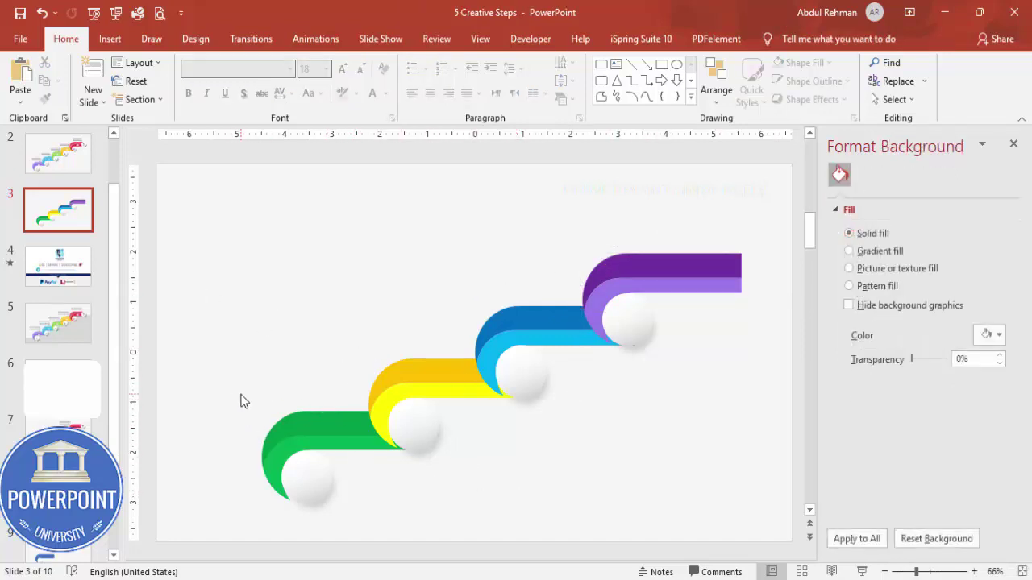
{"action": "left_click", "coordinate": [632, 324]}
- Check the top purple step's grouping and undo a stray duplicate of it
{"action": "left_click", "coordinate": [673, 340]}
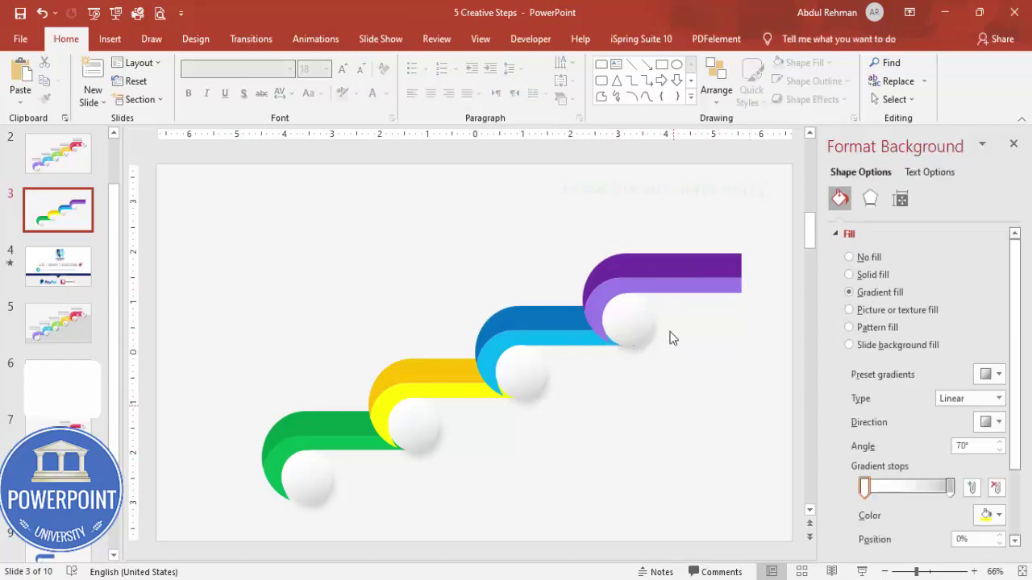
{"action": "left_click", "coordinate": [673, 267]}
{"action": "right_click", "coordinate": [675, 268]}
{"action": "mouse_move", "coordinate": [729, 364]}
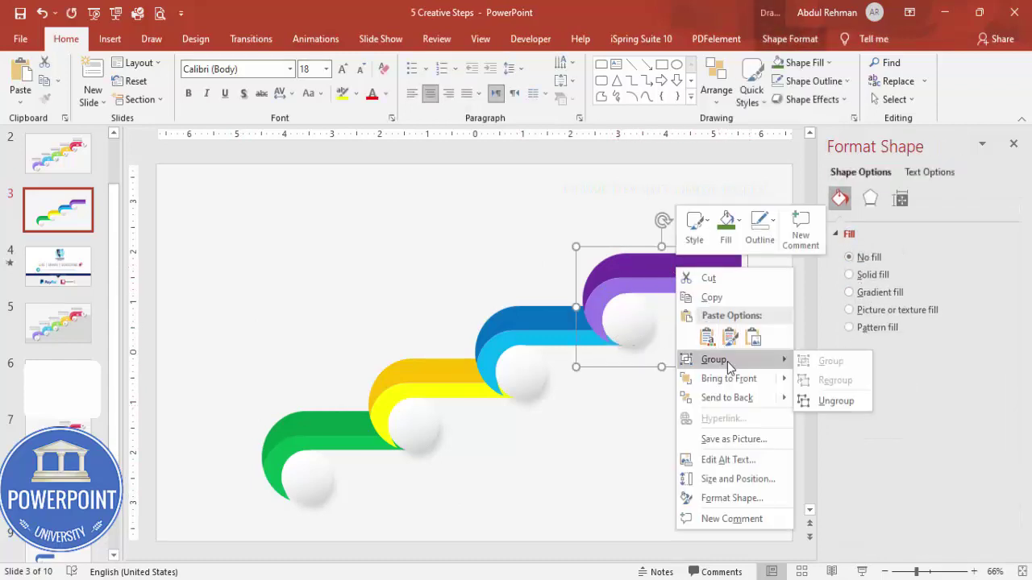
{"action": "left_click", "coordinate": [646, 288]}
{"action": "left_click", "coordinate": [679, 315]}
{"action": "key", "text": "Escape"}
{"action": "left_click_drag", "start_coordinate": [666, 283], "coordinate": [662, 420]}
{"action": "key", "text": "ctrl+z"}
{"action": "key", "text": "ctrl+z"}
{"action": "key", "text": "ctrl+z"}
{"action": "key", "text": "ctrl+z"}
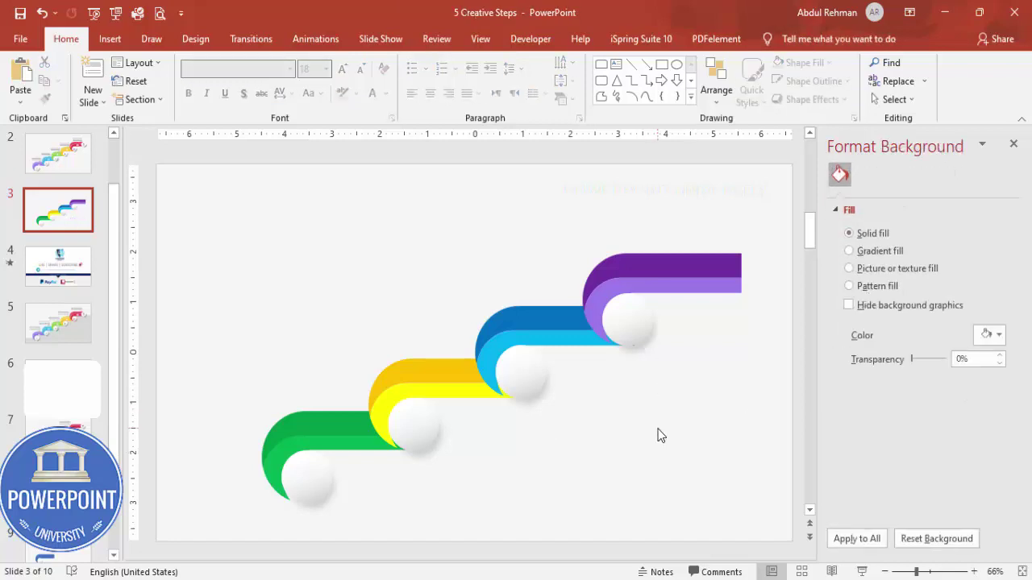
{"action": "key", "text": "ctrl+y"}
{"action": "key", "text": "ctrl+z"}
{"action": "key", "text": "ctrl+z"}
{"action": "key", "text": "ctrl+z"}
{"action": "key", "text": "ctrl+z"}
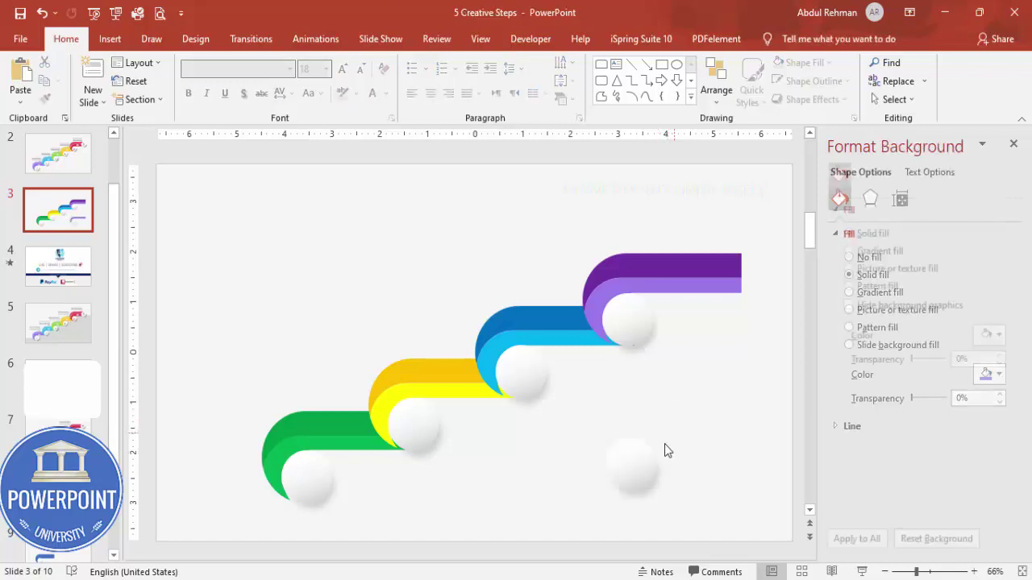
- Align the white ball to the purple step's end and shift all shapes left and slightly down
{"action": "left_click_drag", "start_coordinate": [747, 280], "coordinate": [754, 272]}
{"action": "left_click", "coordinate": [702, 389]}
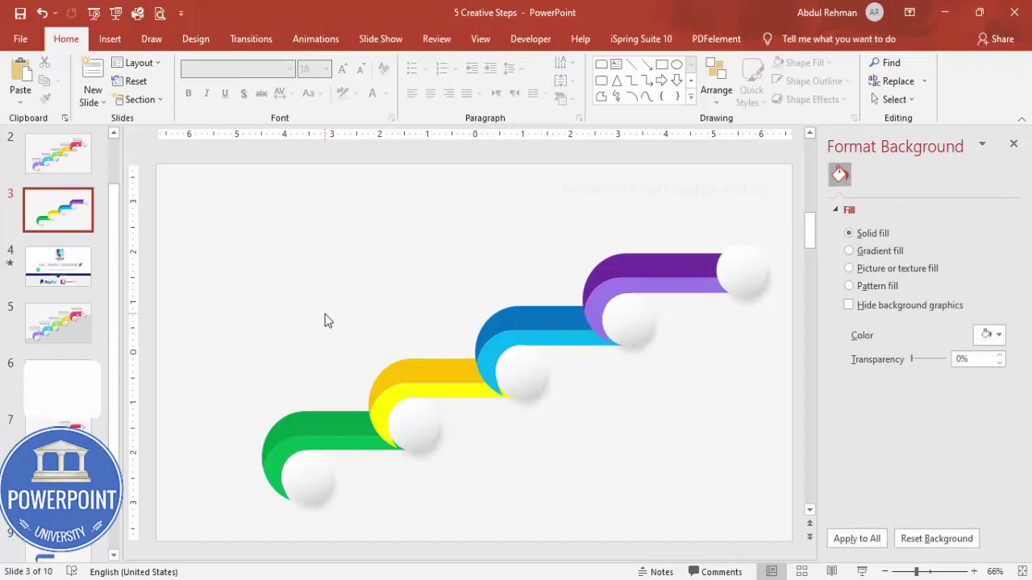
{"action": "key", "text": "ctrl+a"}
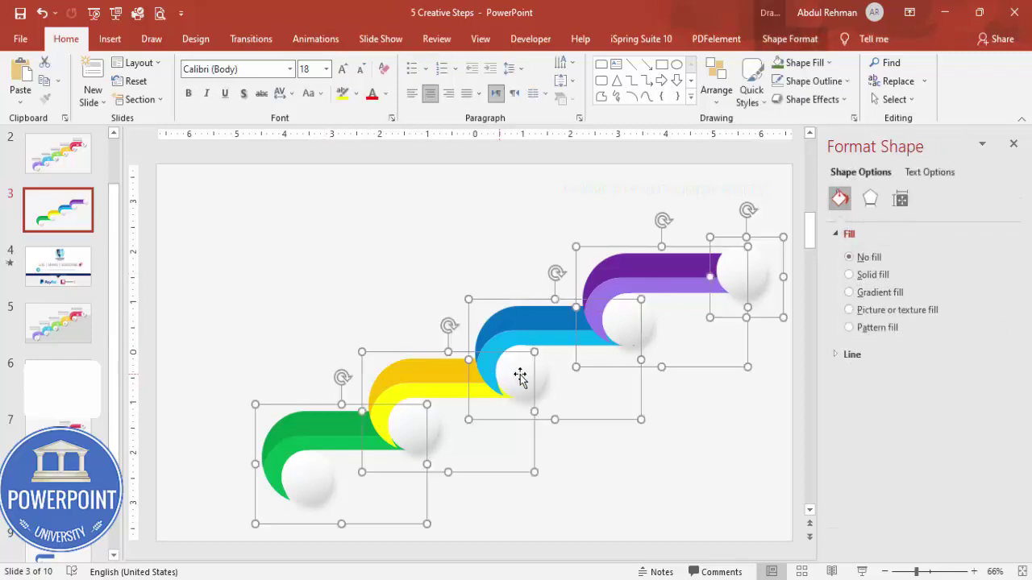
{"action": "left_click_drag", "start_coordinate": [566, 422], "coordinate": [547, 428]}
{"action": "left_click", "coordinate": [370, 285]}
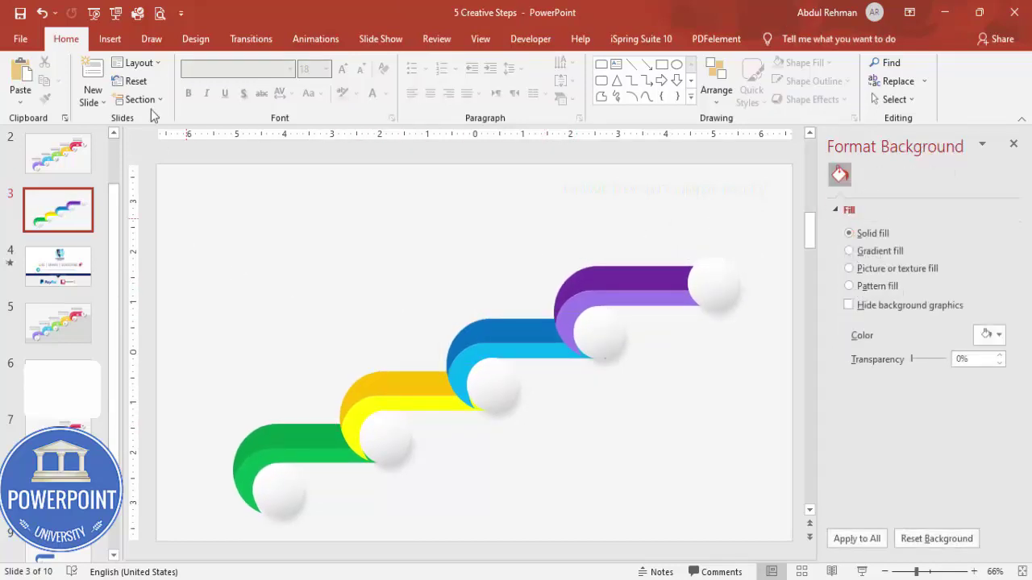
- Insert four icons: a target, two presentation boards and a chart
{"action": "left_click", "coordinate": [110, 38]}
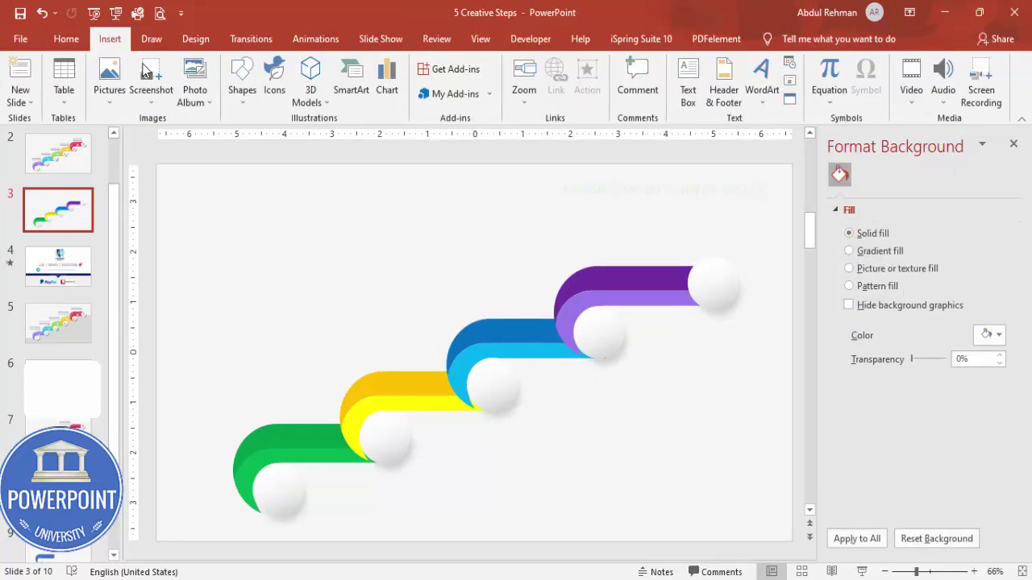
{"action": "left_click", "coordinate": [277, 90]}
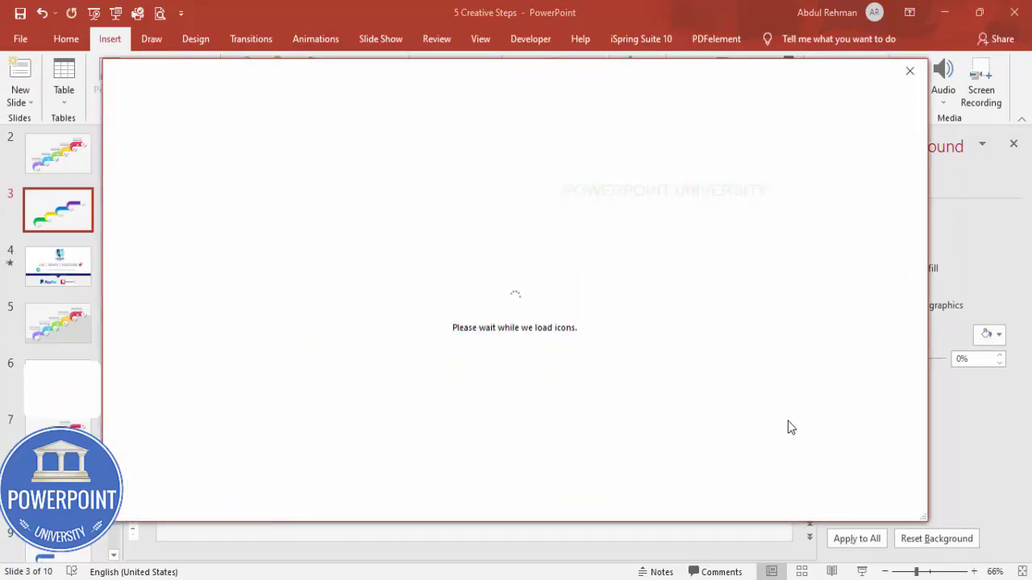
{"action": "left_click", "coordinate": [826, 423]}
{"action": "left_click", "coordinate": [649, 430]}
{"action": "left_click", "coordinate": [518, 432]}
{"action": "left_click", "coordinate": [642, 365]}
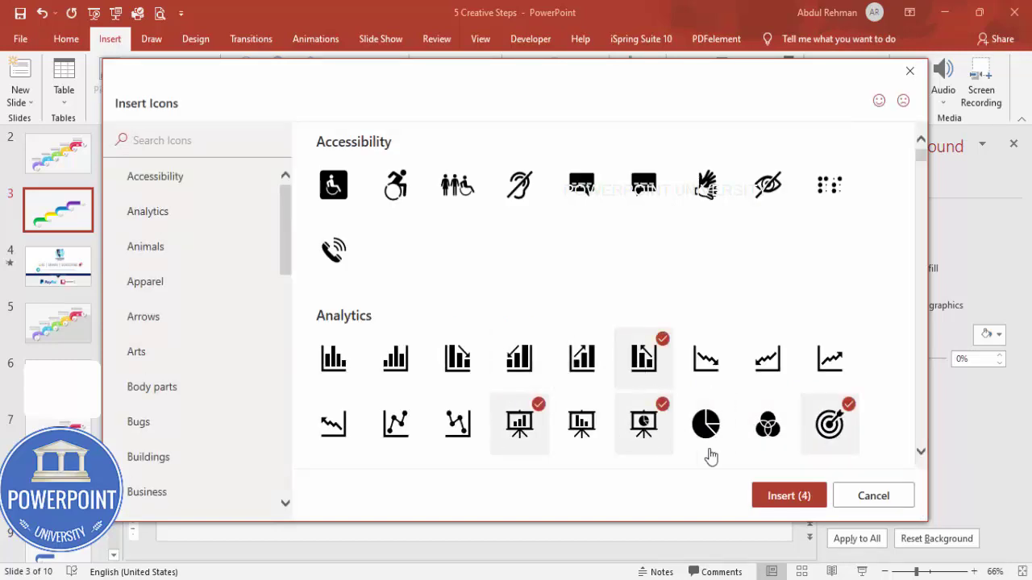
{"action": "left_click", "coordinate": [789, 496]}
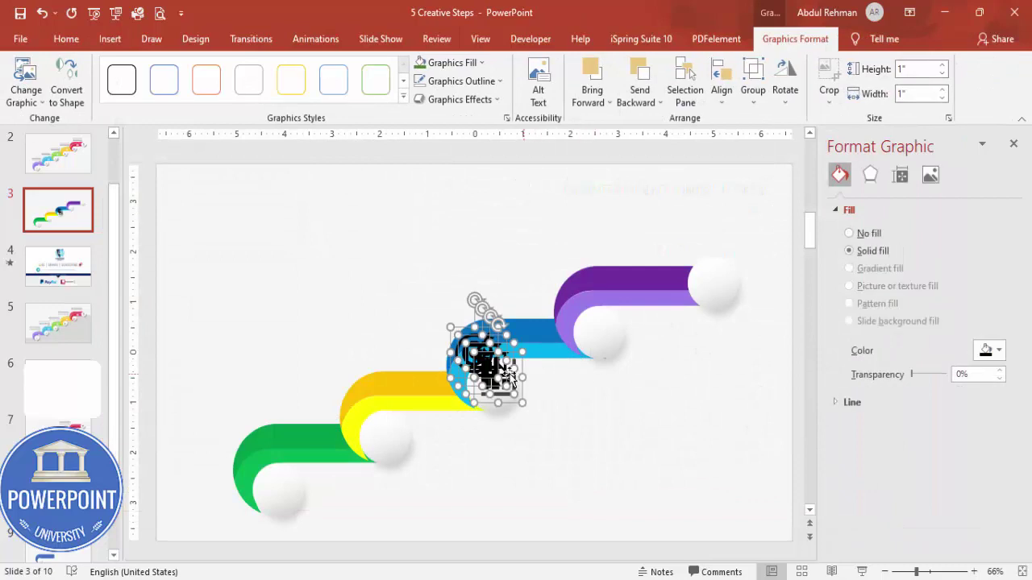
- Resize the icons to 0.5" height and give them a grey graphics fill
{"action": "left_click", "coordinate": [923, 70]}
{"action": "type", "text": "0.5"}
{"action": "key", "text": "Return"}
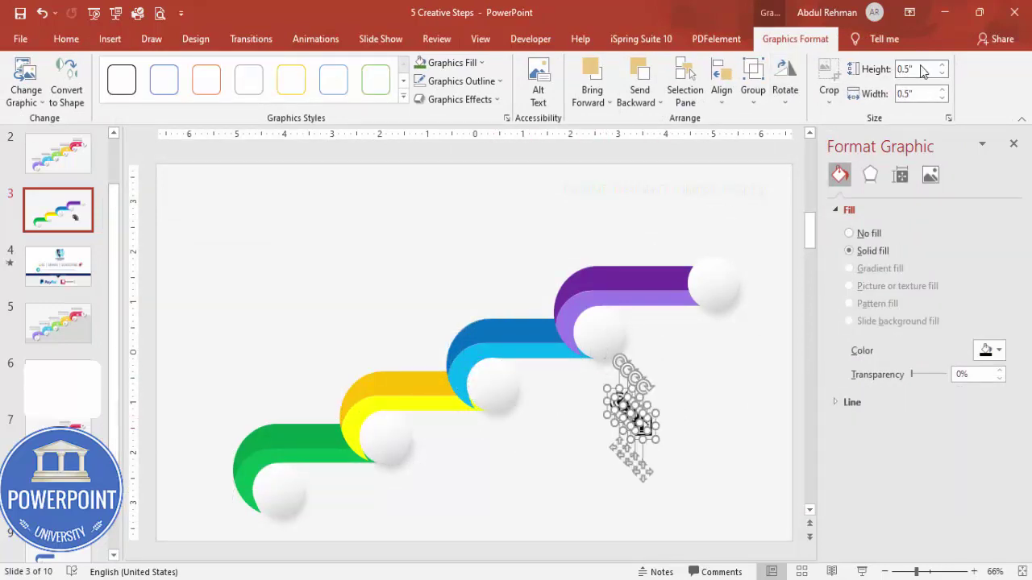
{"action": "left_click", "coordinate": [479, 65]}
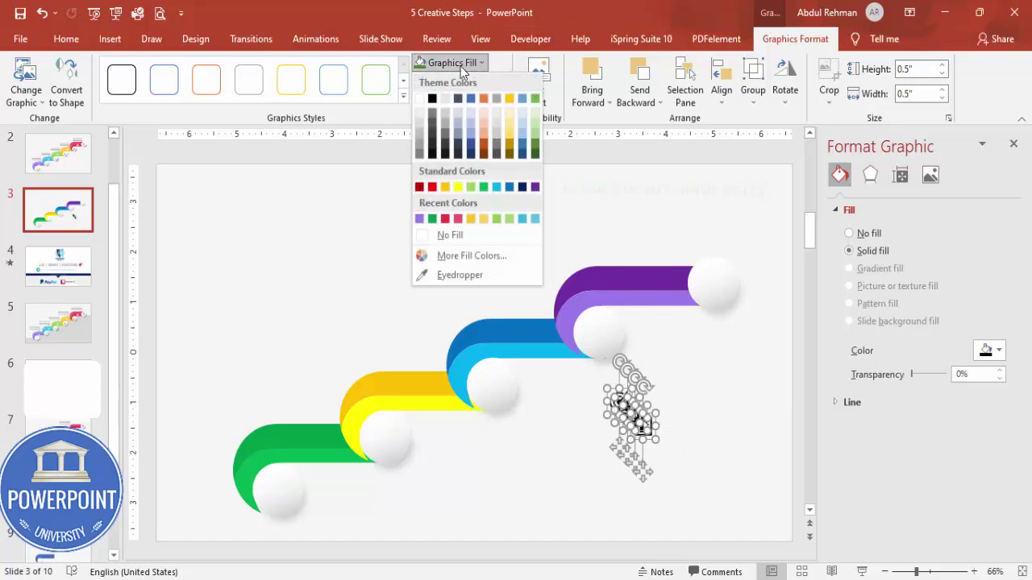
{"action": "left_click", "coordinate": [419, 154]}
- Place the chart, presentation and screen icons onto the green, yellow and blue step circles
{"action": "left_click", "coordinate": [664, 384]}
{"action": "left_click_drag", "start_coordinate": [643, 420], "coordinate": [278, 494]}
{"action": "left_click_drag", "start_coordinate": [627, 411], "coordinate": [384, 442]}
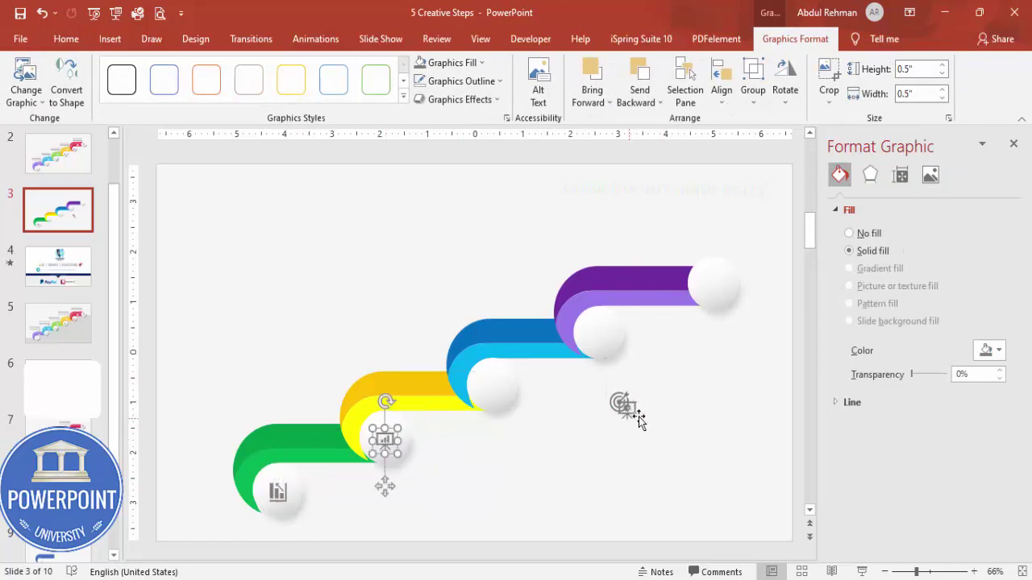
{"action": "left_click_drag", "start_coordinate": [633, 412], "coordinate": [600, 333]}
{"action": "left_click", "coordinate": [694, 361]}
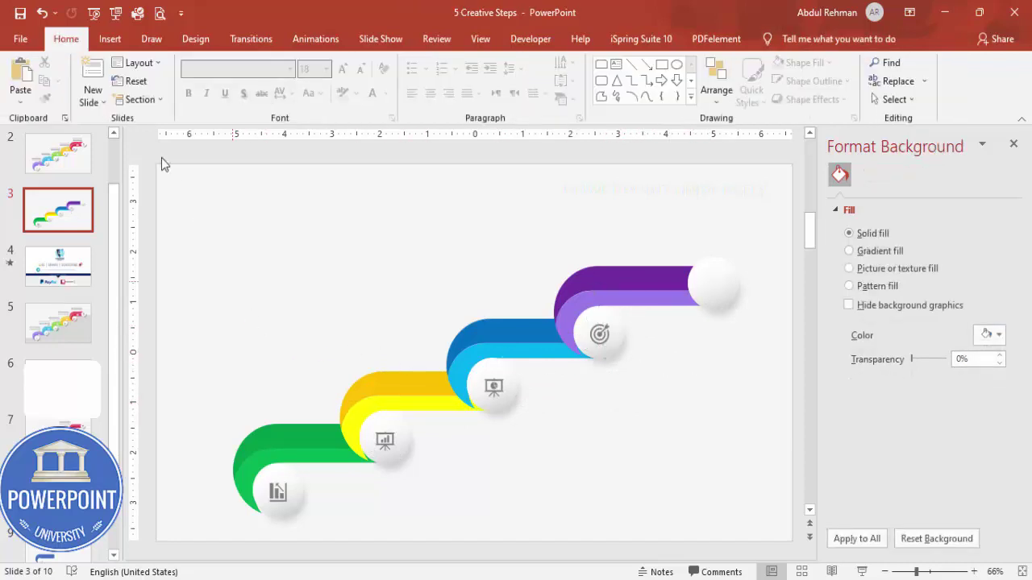
- Create a bold, 28 pt, grey, centred '01' text box
{"action": "left_click", "coordinate": [110, 39]}
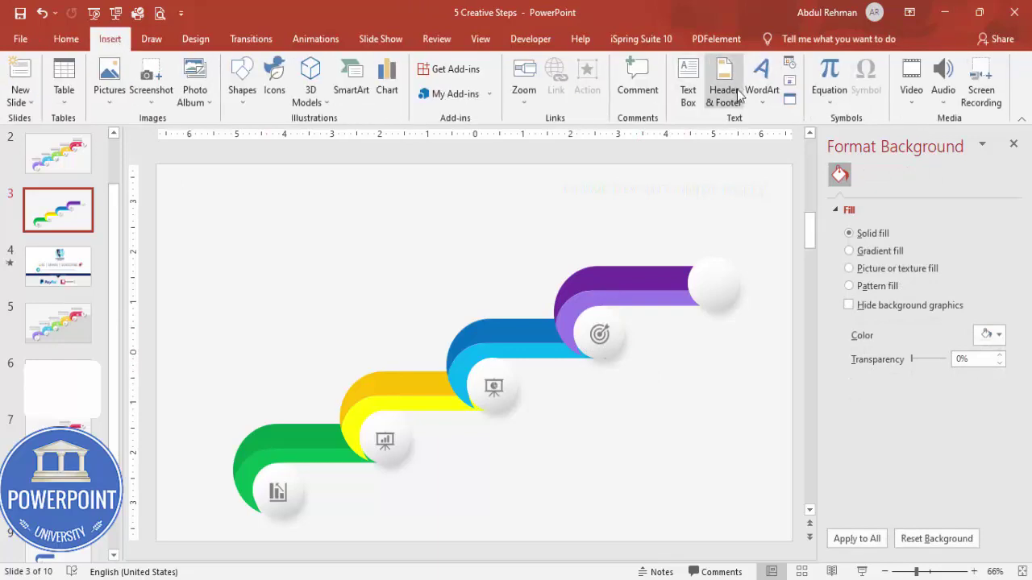
{"action": "left_click", "coordinate": [688, 81]}
{"action": "left_click_drag", "start_coordinate": [252, 357], "coordinate": [296, 379]}
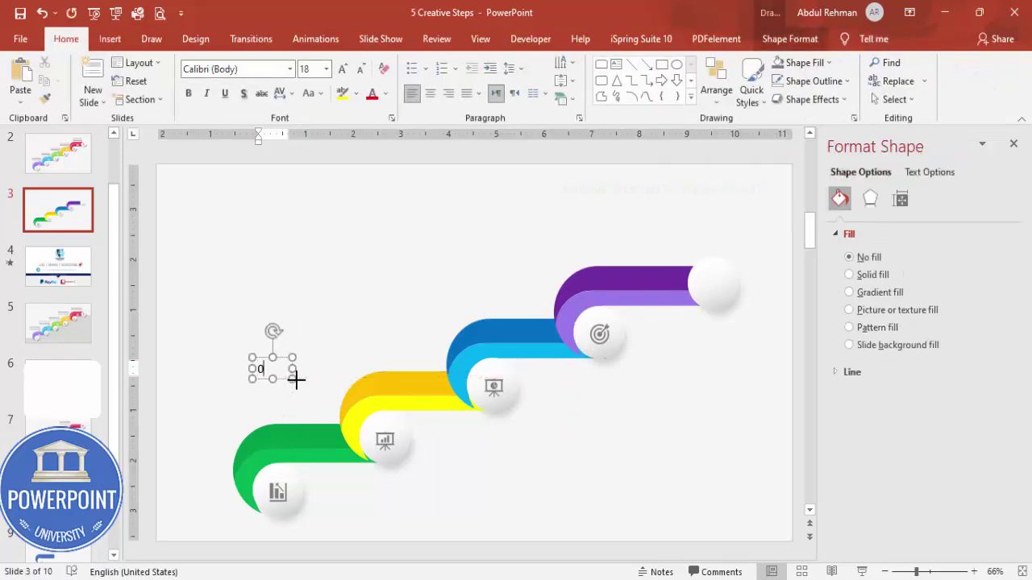
{"action": "left_click", "coordinate": [276, 359]}
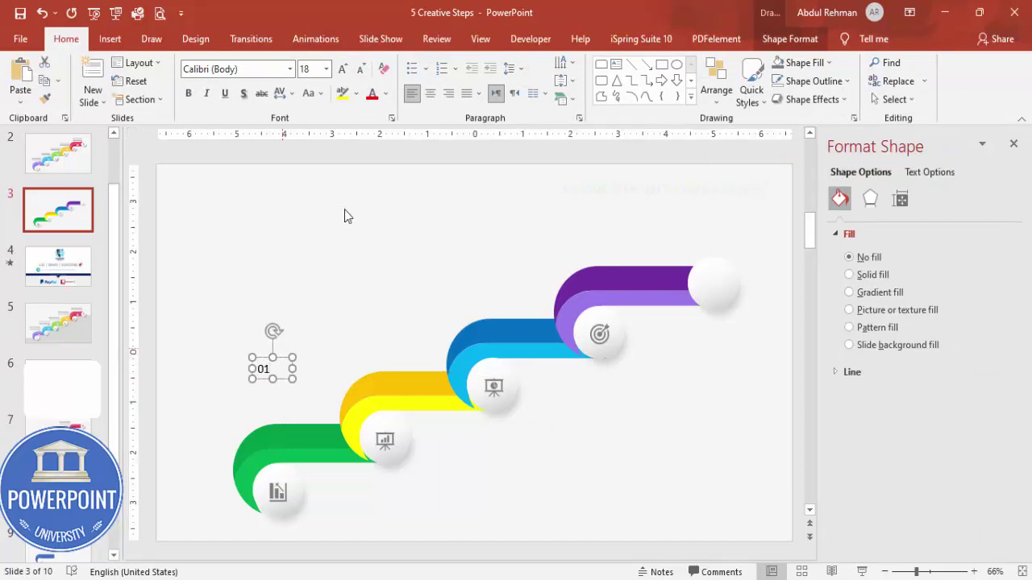
{"action": "left_click", "coordinate": [188, 93]}
{"action": "left_click", "coordinate": [343, 69]}
{"action": "left_click", "coordinate": [342, 68]}
{"action": "left_click", "coordinate": [343, 68]}
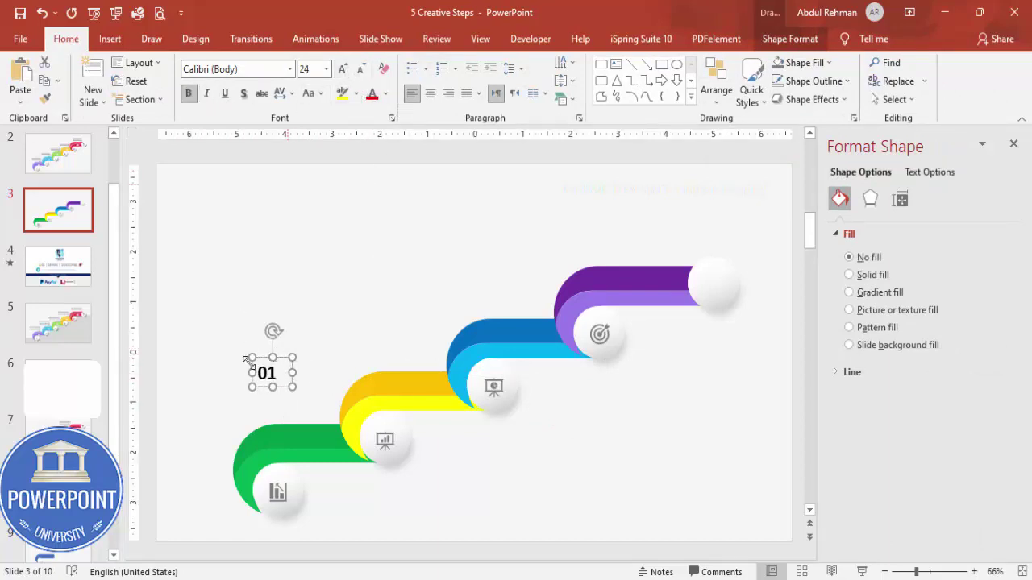
{"action": "left_click", "coordinate": [387, 94]}
{"action": "left_click", "coordinate": [370, 188]}
{"action": "left_click", "coordinate": [431, 93]}
- Place number labels above each step and renumber the copies 02, 03 and 04
{"action": "left_click_drag", "start_coordinate": [283, 356], "coordinate": [602, 238]}
{"action": "double_click", "coordinate": [395, 355]}
{"action": "type", "text": "02"}
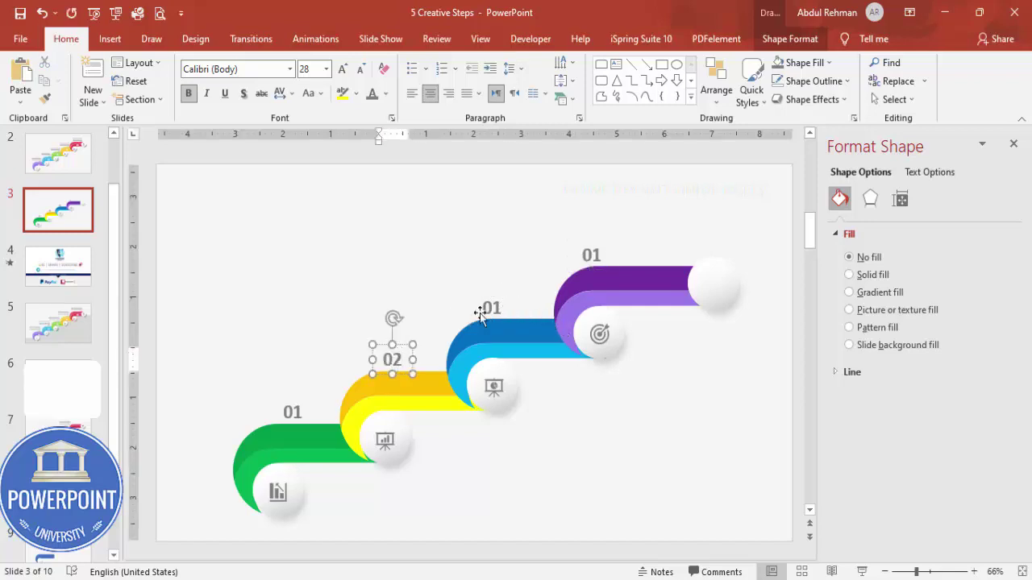
{"action": "double_click", "coordinate": [492, 308]}
{"action": "type", "text": "03"}
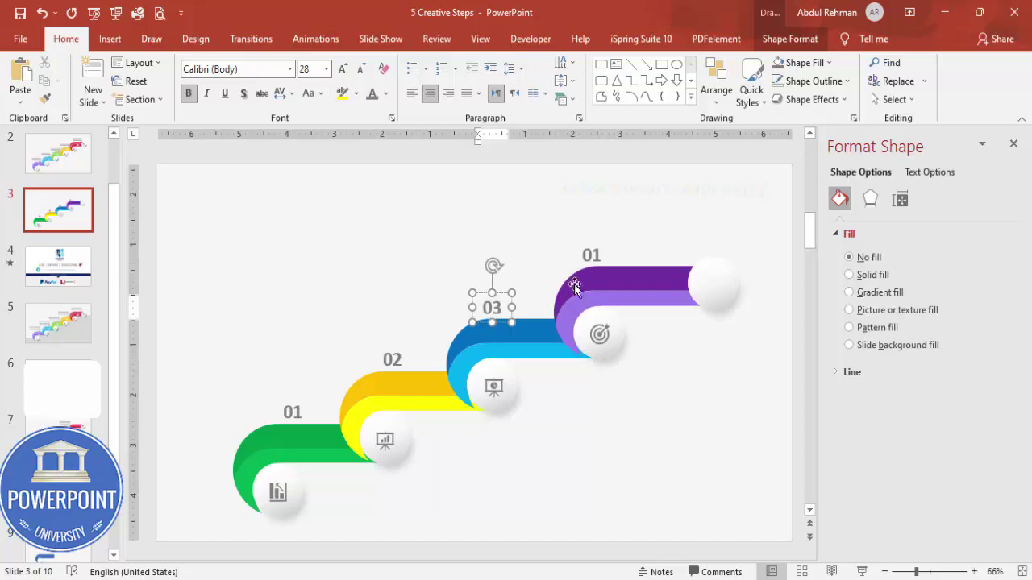
{"action": "left_click", "coordinate": [602, 255]}
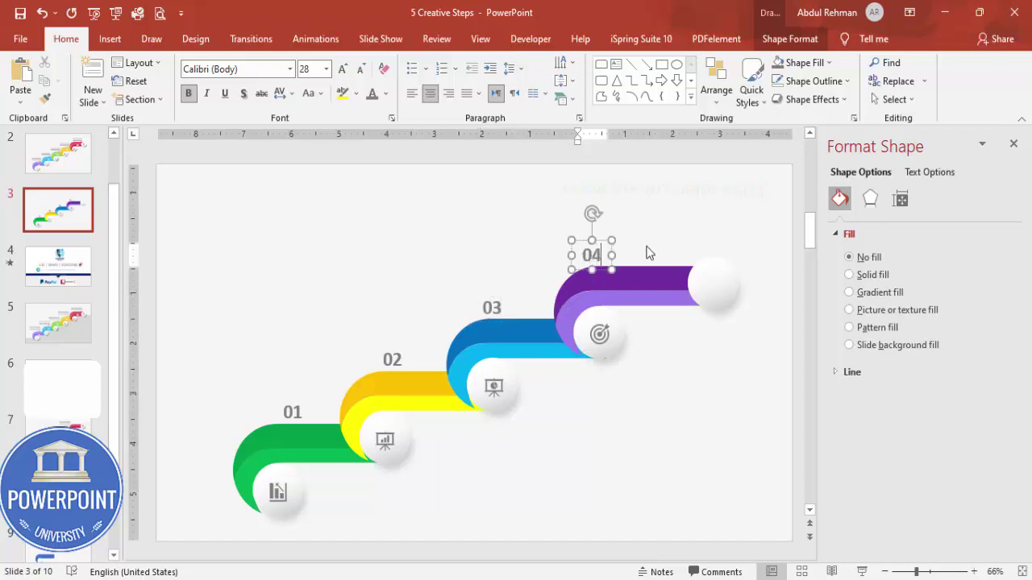
{"action": "left_click", "coordinate": [451, 284]}
{"action": "left_click", "coordinate": [110, 38]}
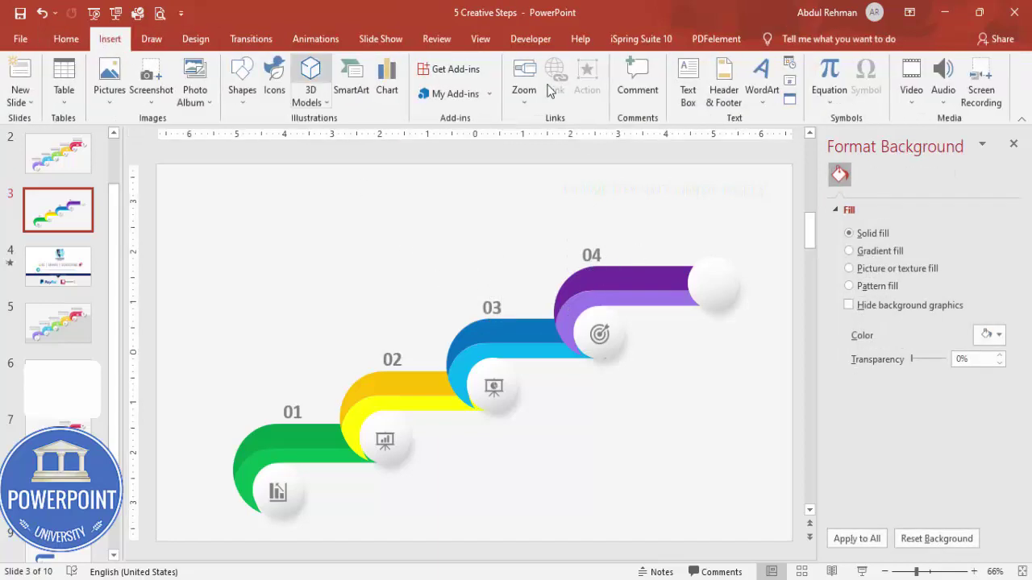
- Create a centred, lighter grey, 16 pt 'Add detail text here' caption text box
{"action": "left_click", "coordinate": [687, 84]}
{"action": "left_click_drag", "start_coordinate": [242, 208], "coordinate": [328, 248]}
{"action": "type", "text": "Add de"}
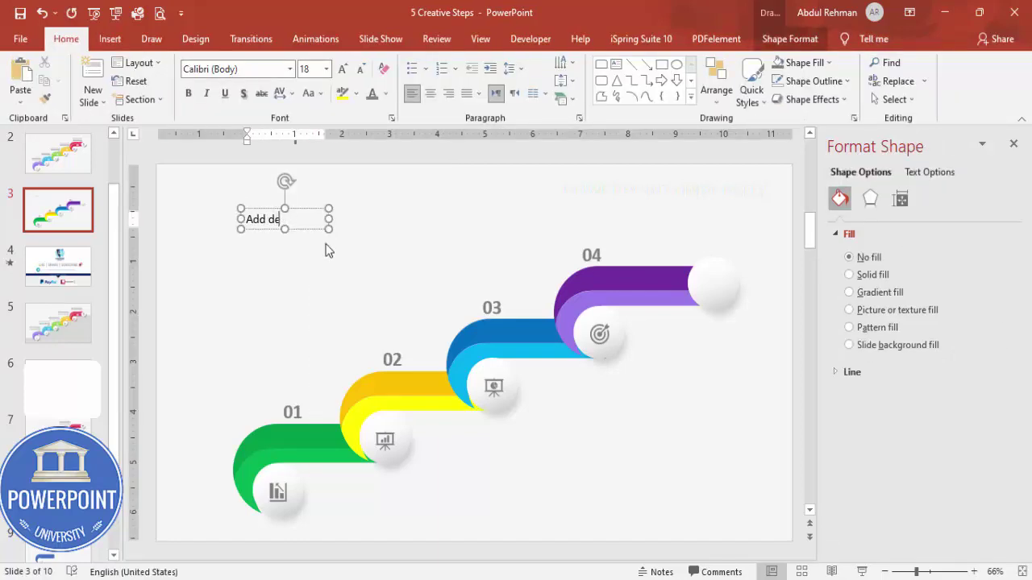
{"action": "type", "text": "tail text here"}
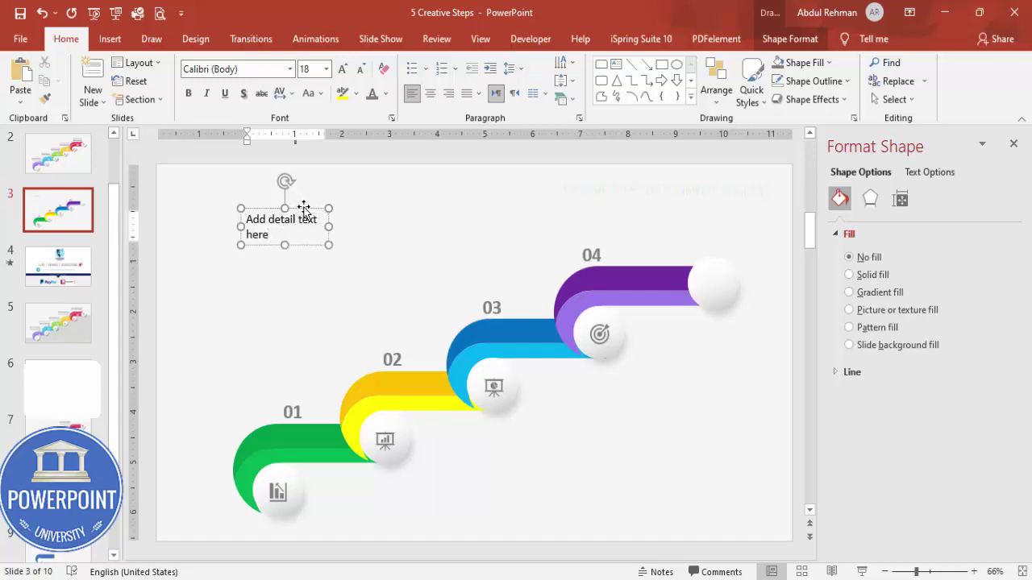
{"action": "left_click", "coordinate": [301, 208]}
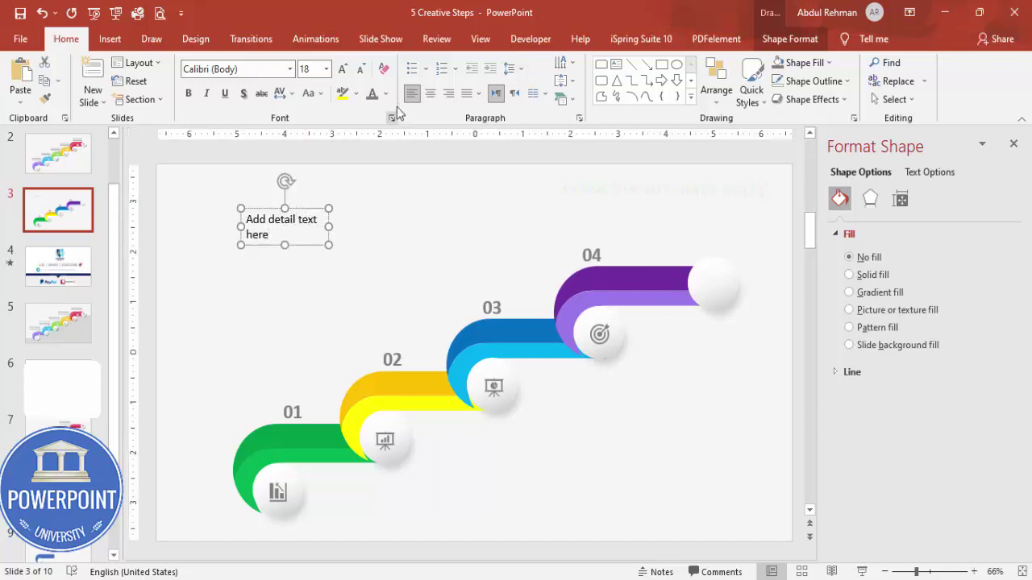
{"action": "left_click", "coordinate": [430, 95]}
{"action": "left_click", "coordinate": [370, 94]}
{"action": "left_click", "coordinate": [361, 69]}
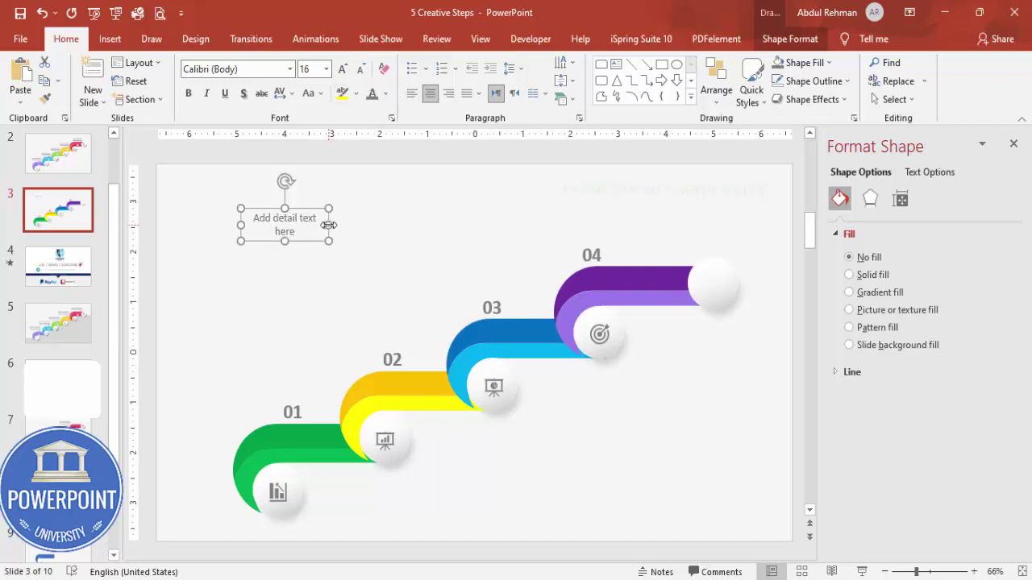
- Position the caption copies above the step numbers 01 through 04
{"action": "left_click_drag", "start_coordinate": [288, 208], "coordinate": [608, 212]}
{"action": "left_click", "coordinate": [617, 445]}
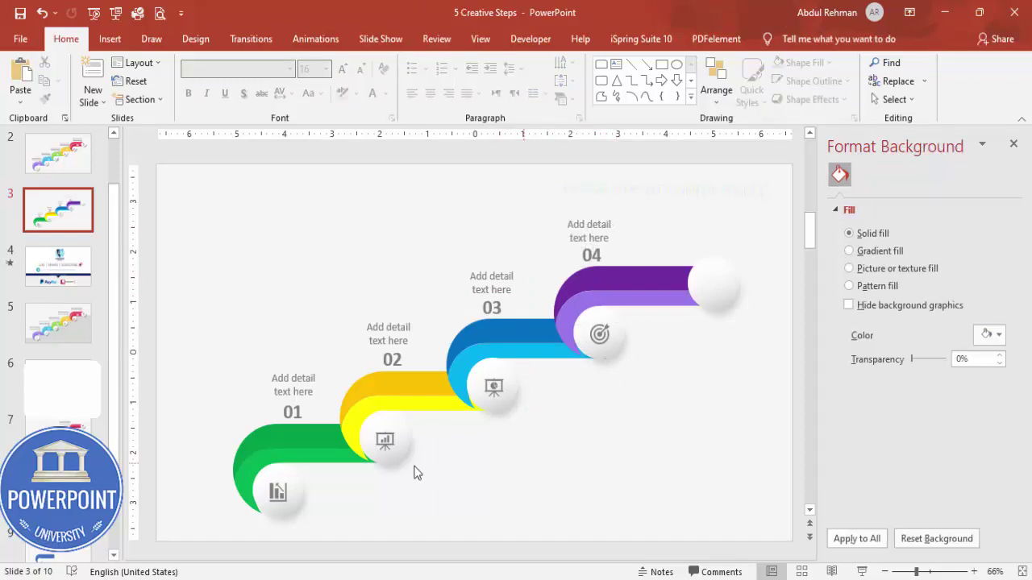
{"action": "left_click", "coordinate": [296, 42]}
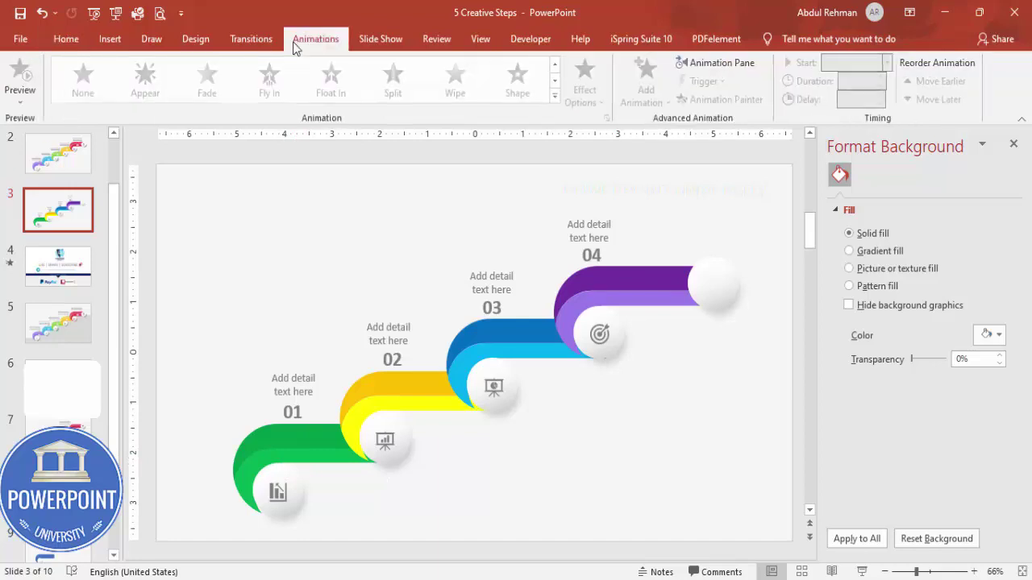